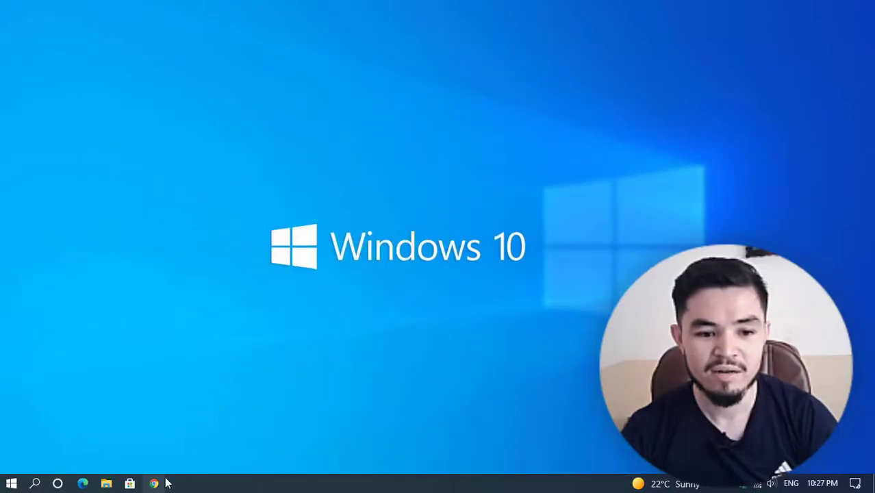
# Step: Open Chrome and go to the unmineable.com website
pyautogui.click(163, 484)
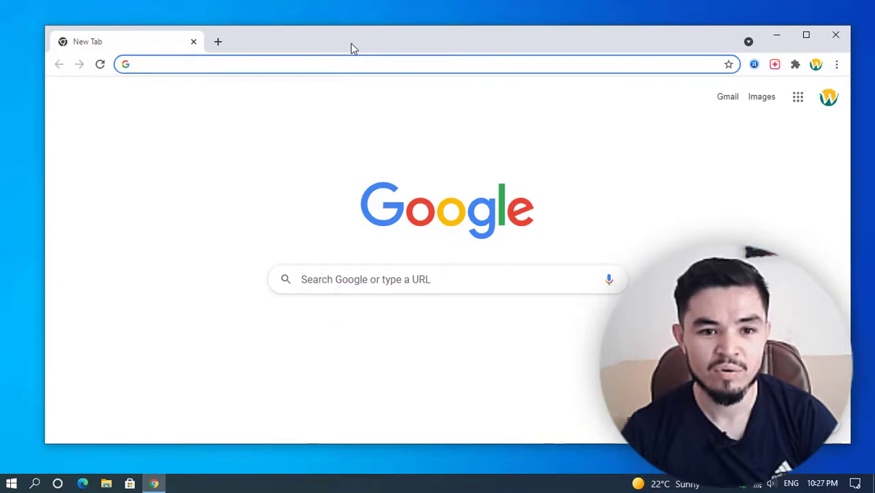
pyautogui.write('un')
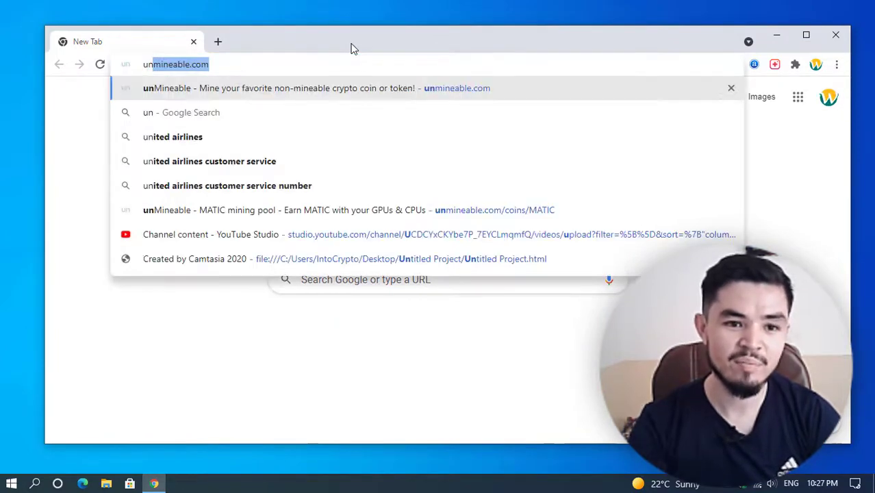
pyautogui.press('Return')
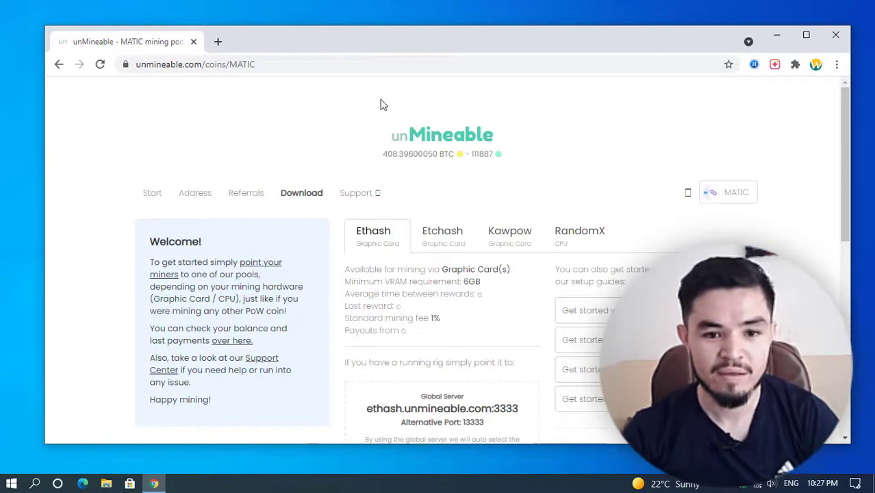
pyautogui.scroll(-1, 461, 140)
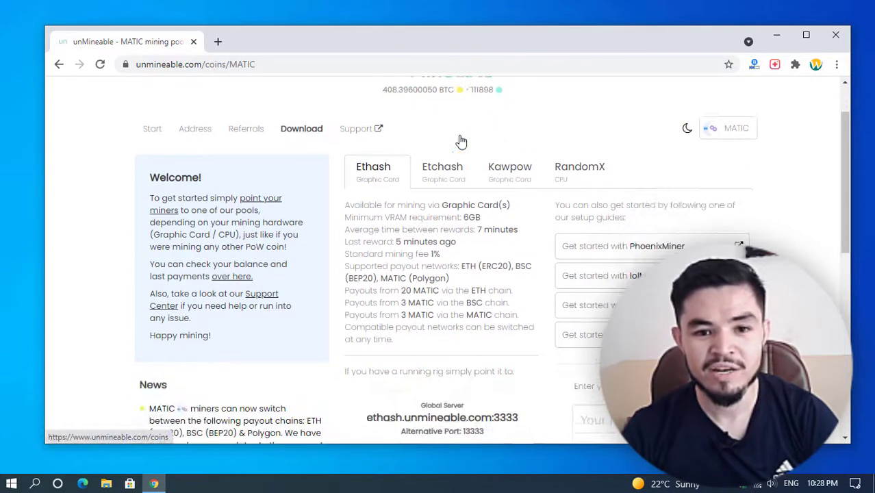
pyautogui.scroll(1, 431, 137)
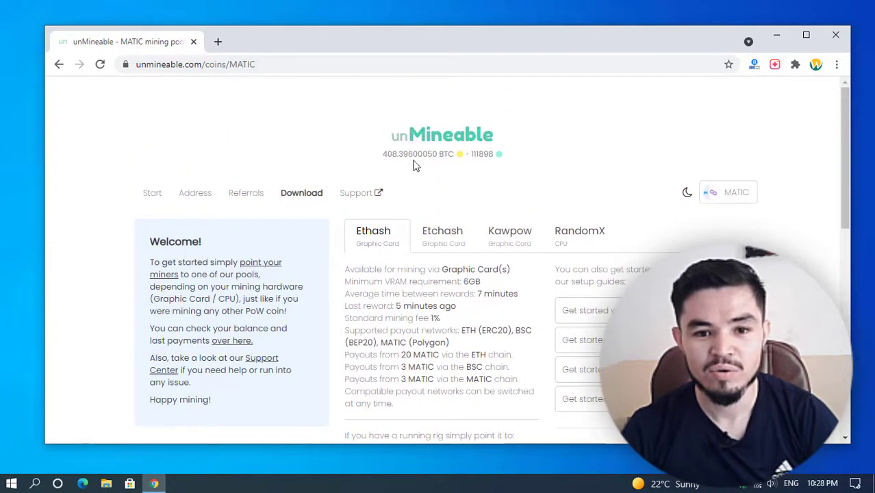
pyautogui.scroll(-1, 490, 189)
pyautogui.scroll(1, 484, 191)
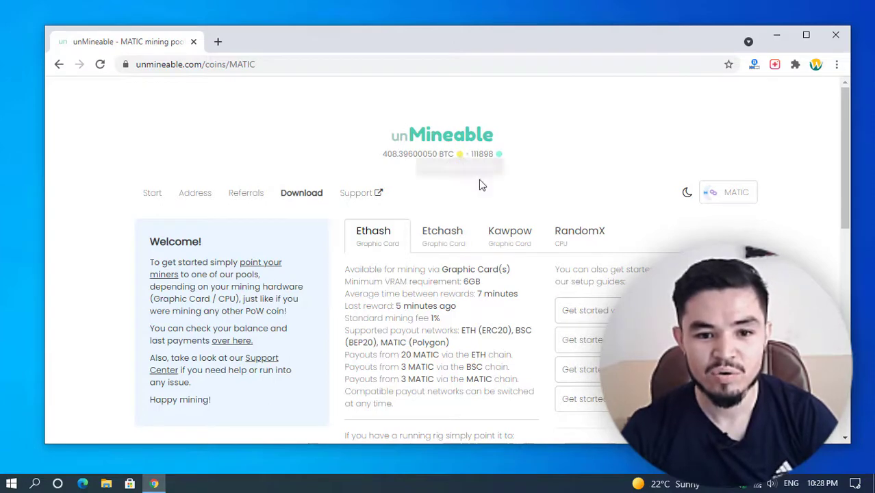
# Step: Look through unMineable's full list of mineable coins and tokens
pyautogui.click(427, 143)
pyautogui.scroll(-5, 480, 164)
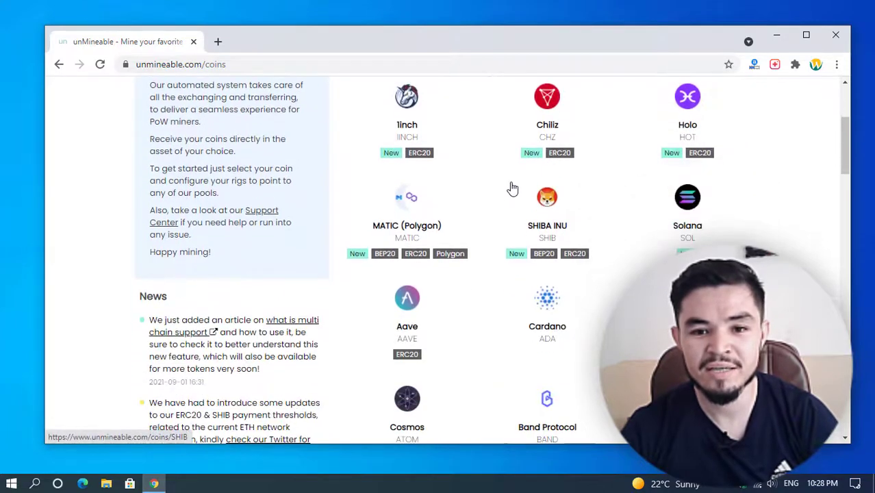
pyautogui.scroll(2, 527, 185)
pyautogui.click(537, 176)
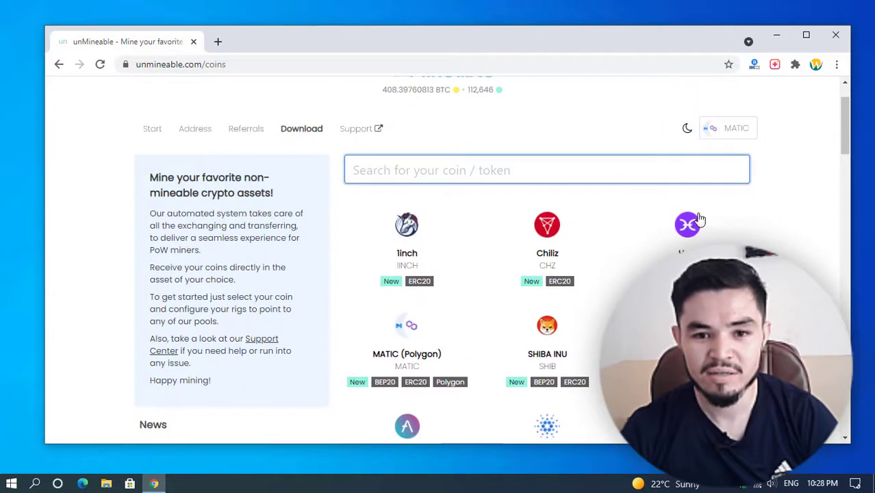
pyautogui.scroll(-3, 762, 243)
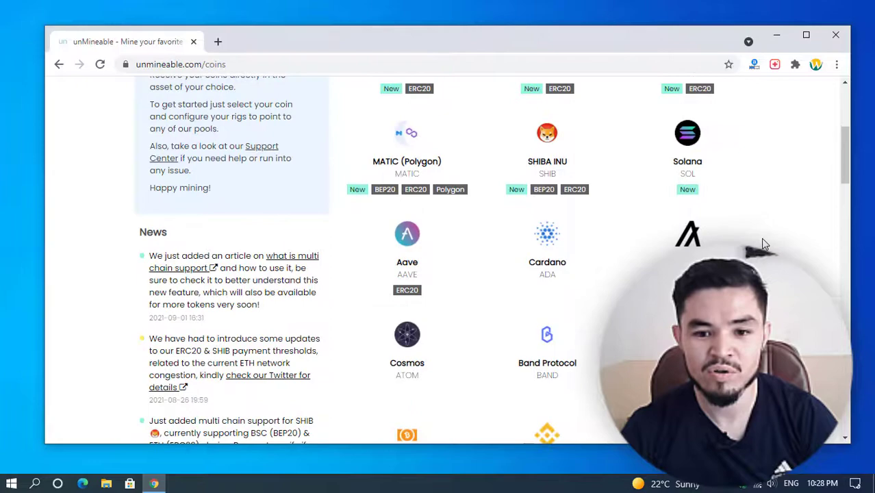
pyautogui.scroll(-10, 762, 239)
pyautogui.scroll(-12, 764, 243)
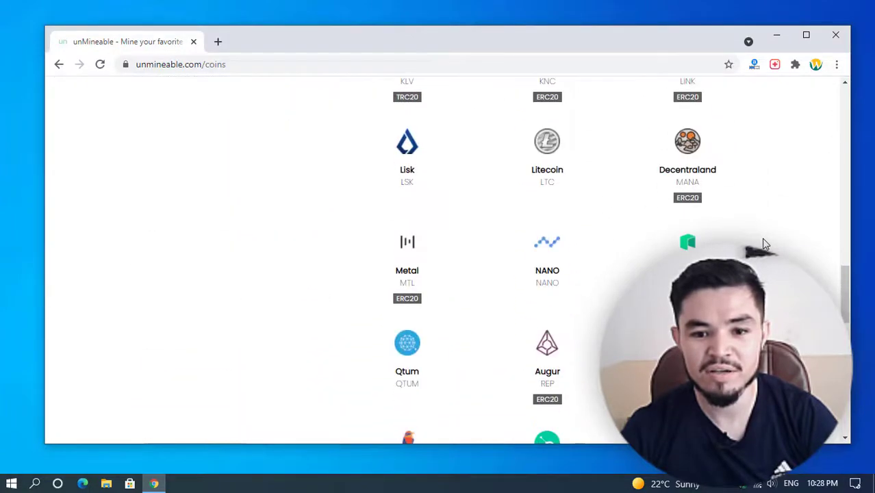
pyautogui.scroll(20, 765, 243)
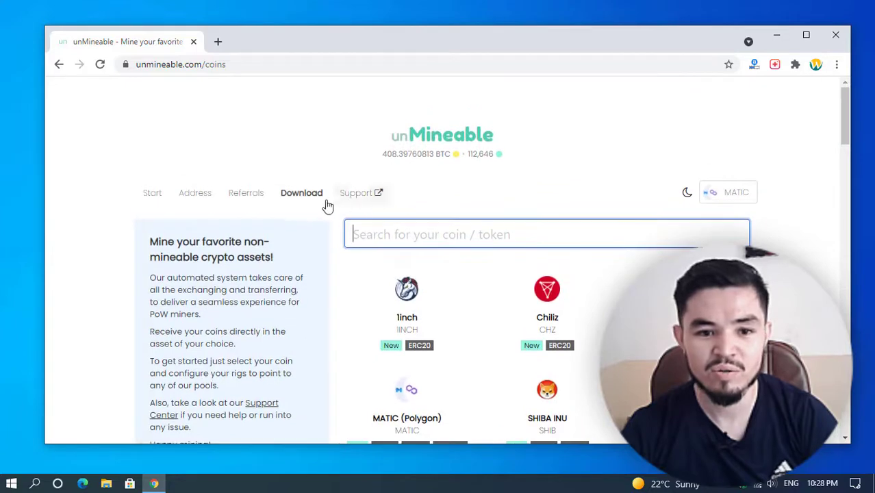
# Step: Open unMineable's miner download page and review the available Windows versions
pyautogui.click(323, 193)
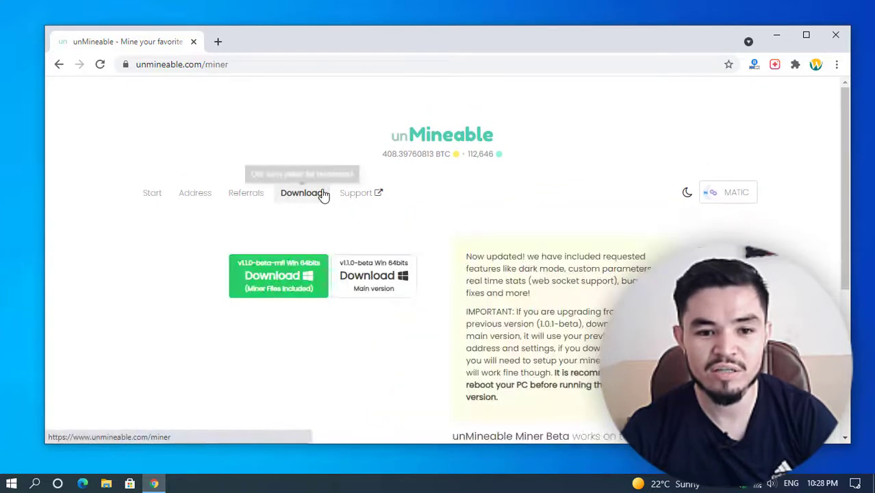
pyautogui.scroll(-1, 715, 112)
pyautogui.scroll(-3, 719, 113)
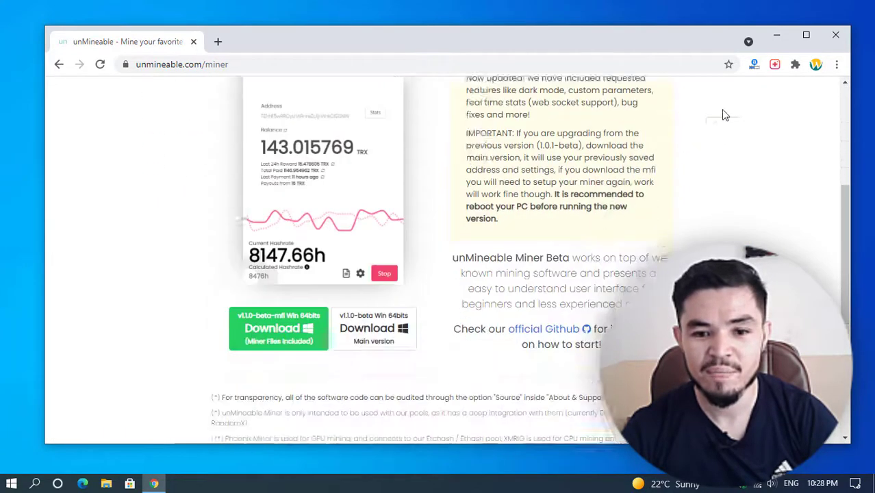
pyautogui.scroll(1, 749, 39)
# Step: Create a desktop folder named Polygan Matic and move it to the first icon position
pyautogui.click(777, 34)
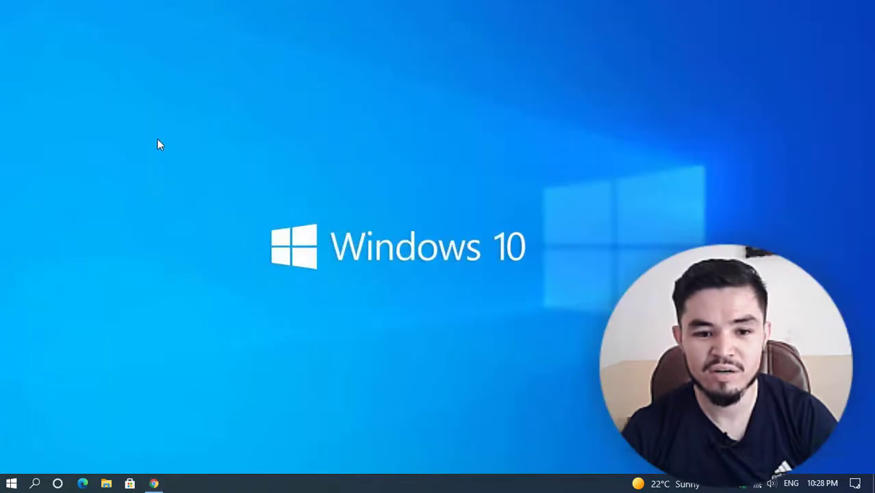
pyautogui.rightClick(31, 88)
pyautogui.moveTo(61, 194)
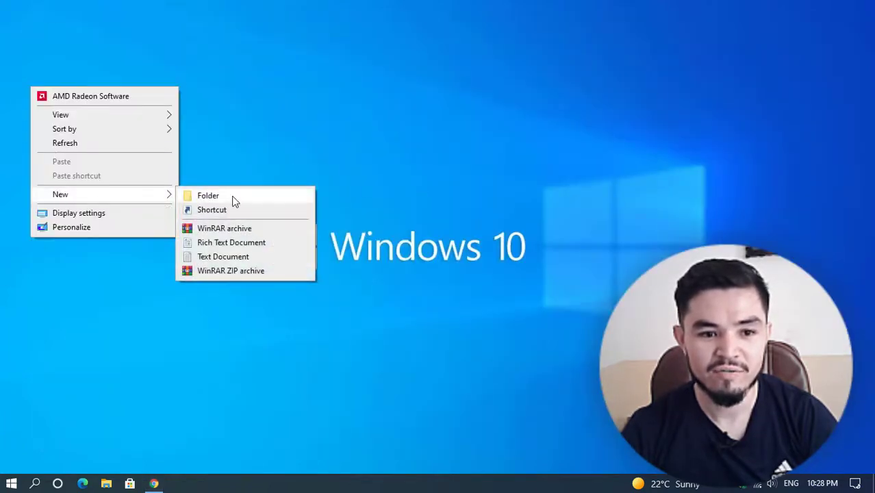
pyautogui.click(218, 195)
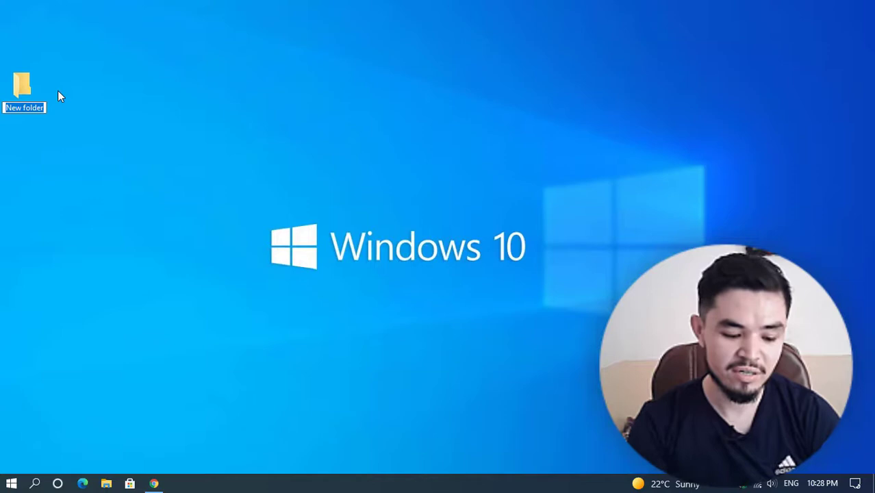
pyautogui.write('Polygan Matic')
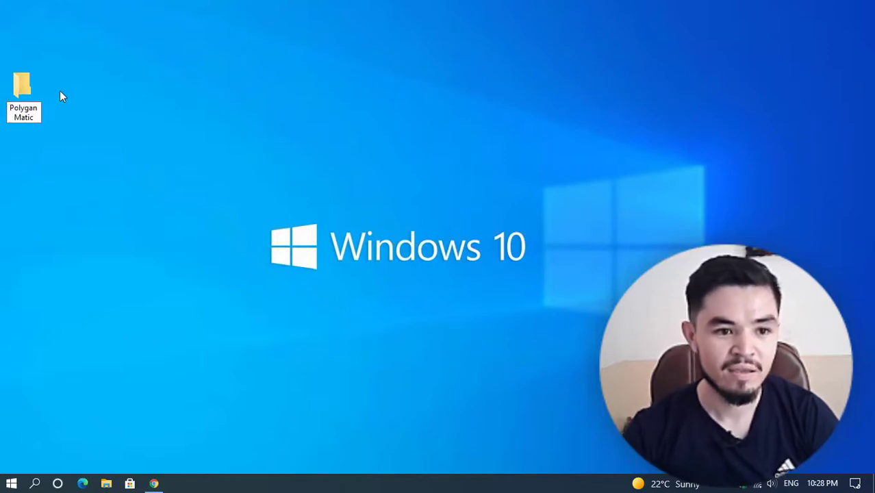
pyautogui.press('Return')
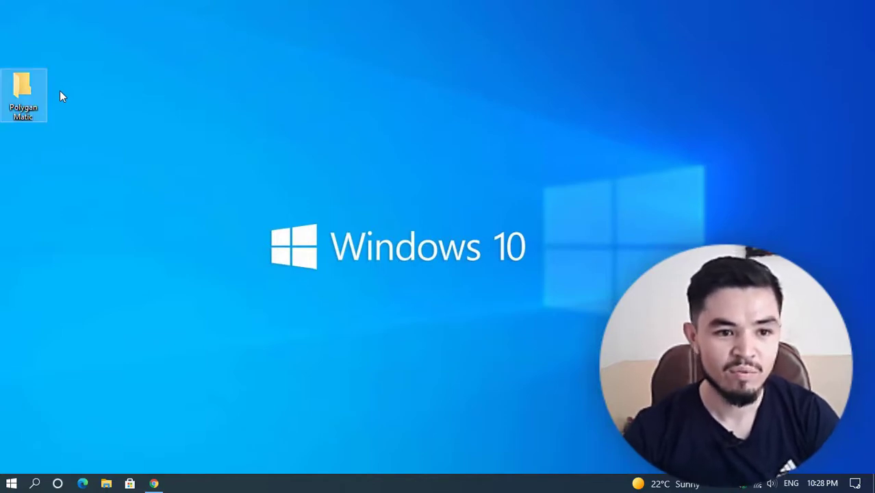
pyautogui.moveTo(29, 81); pyautogui.dragTo(26, 20)
pyautogui.click(468, 197)
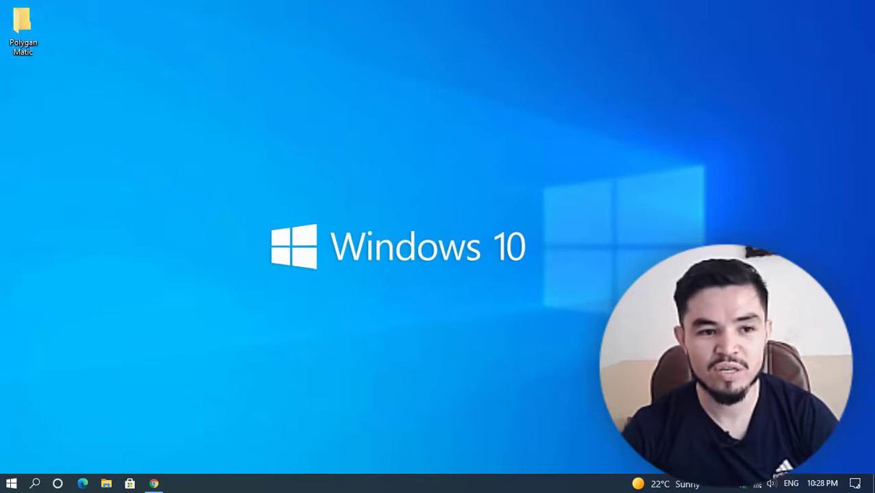
# Step: Open Windows Security and go to the exclusions list in the virus & threat protection settings
pyautogui.click(747, 485)
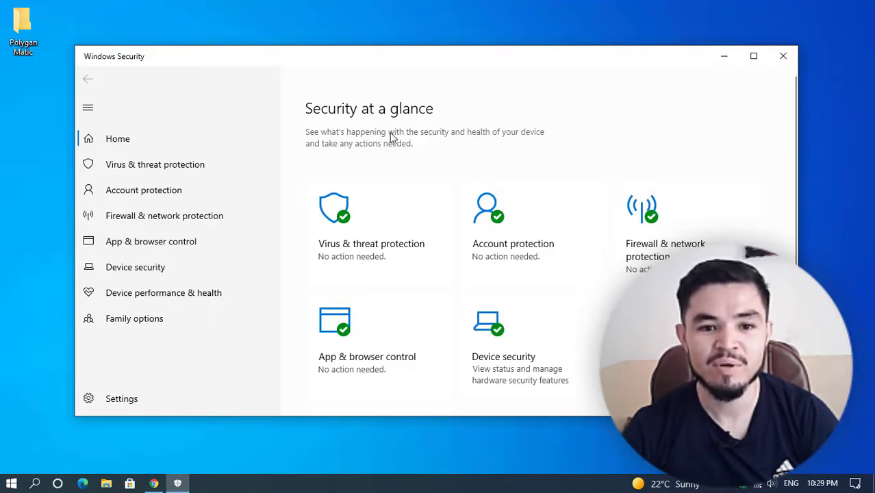
pyautogui.scroll(-2, 379, 144)
pyautogui.click(374, 169)
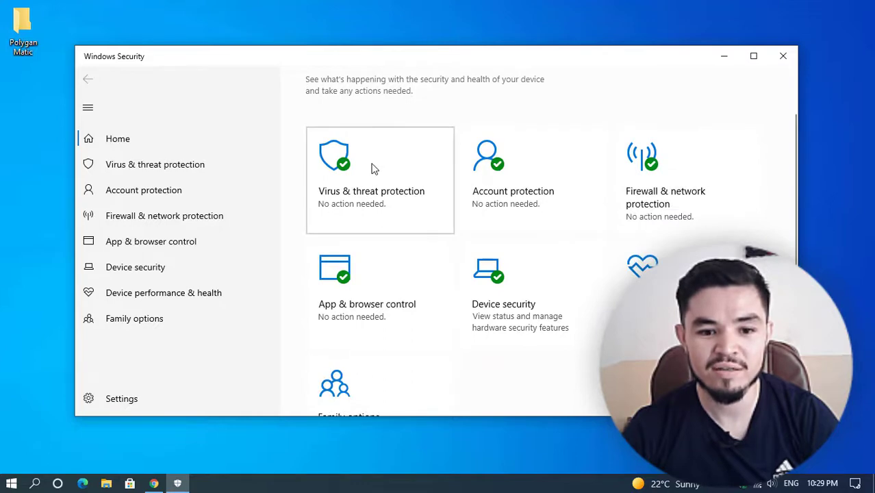
pyautogui.scroll(-4, 375, 168)
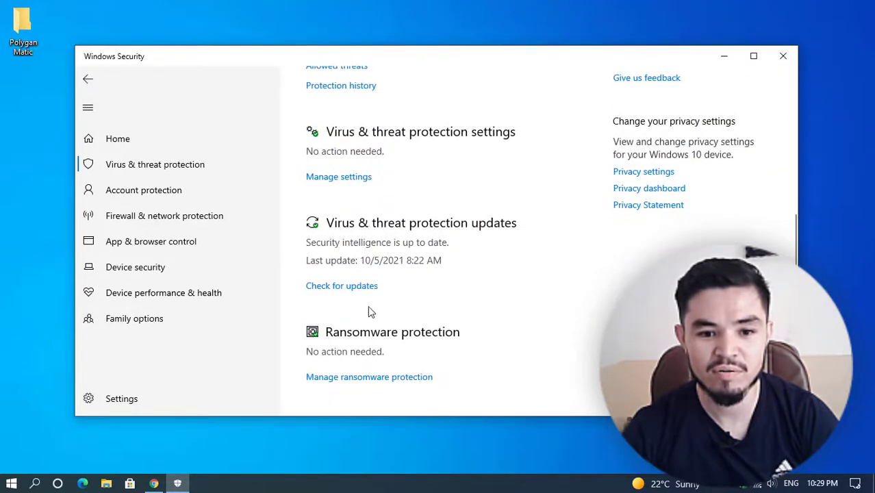
pyautogui.scroll(2, 371, 209)
pyautogui.click(360, 236)
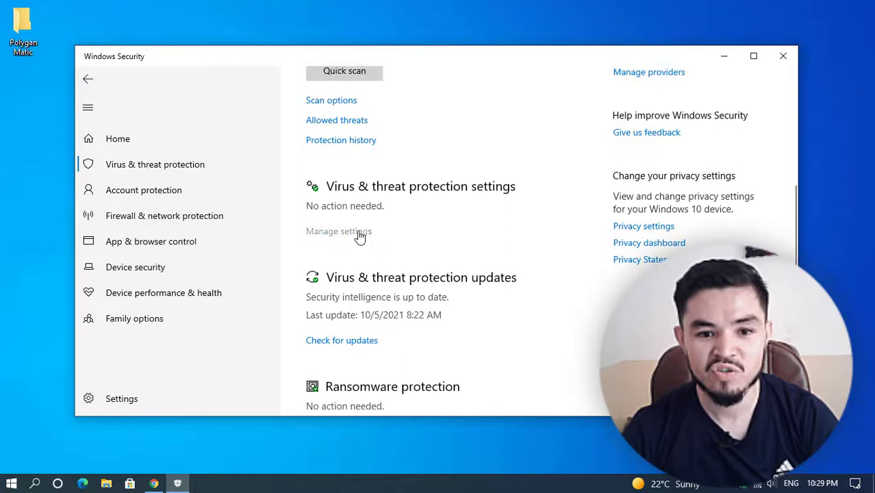
pyautogui.scroll(-8, 371, 233)
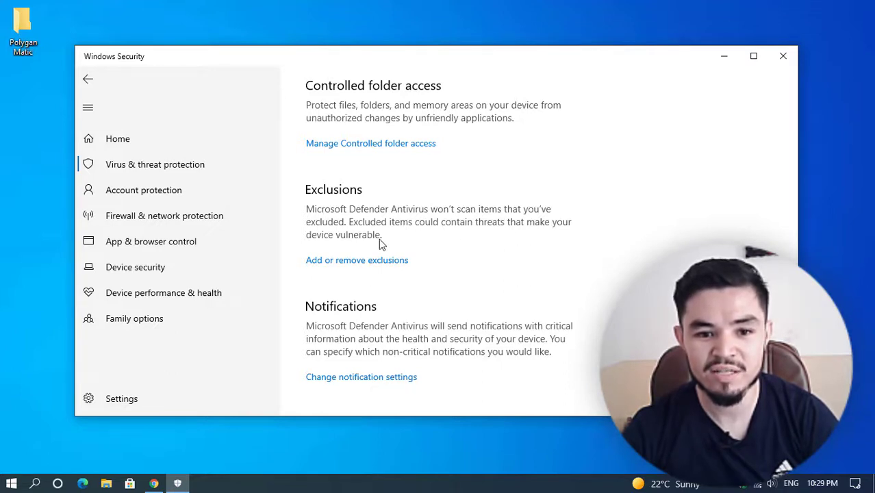
pyautogui.click(347, 261)
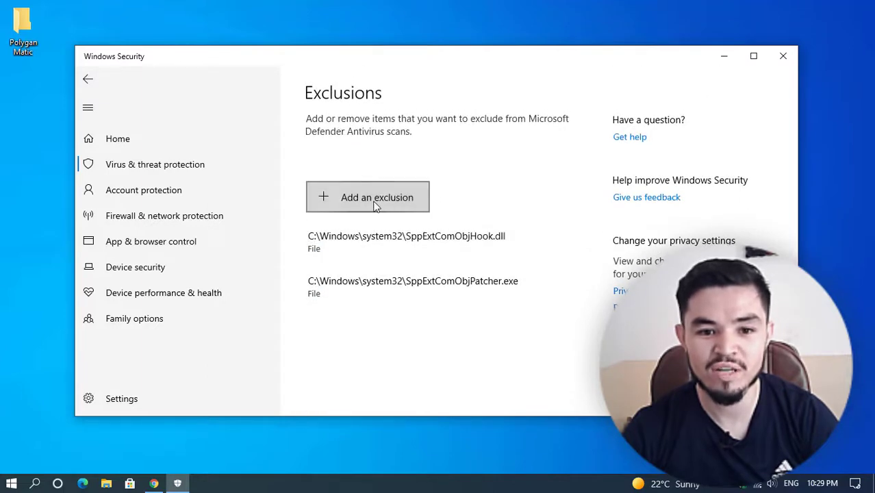
# Step: Add the desktop folder Polygan Matic as a folder exclusion, then close Windows Security
pyautogui.click(375, 206)
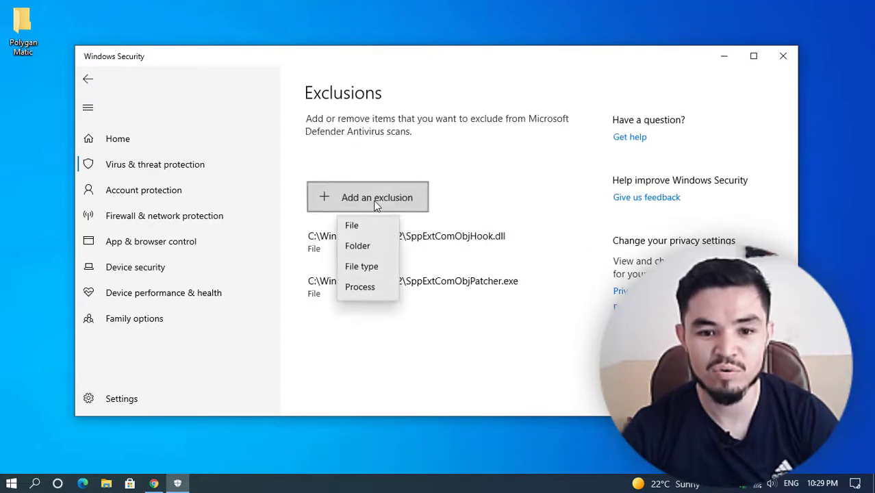
pyautogui.click(365, 250)
pyautogui.click(132, 175)
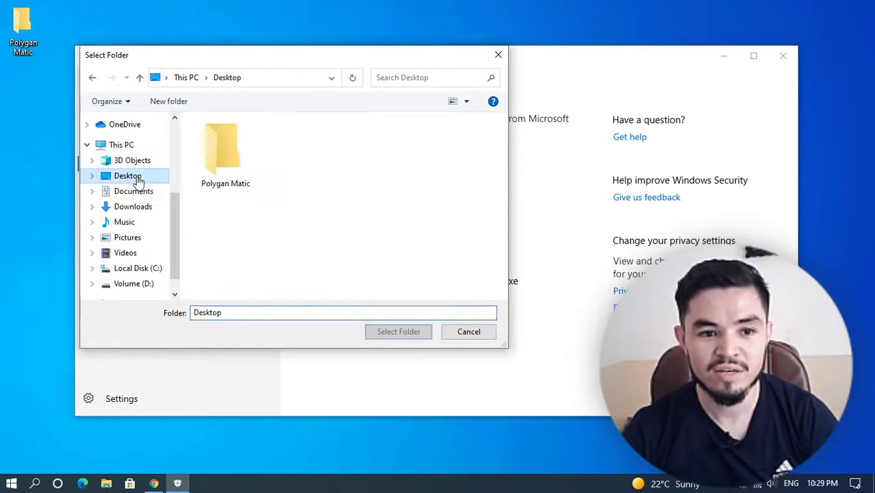
pyautogui.click(243, 167)
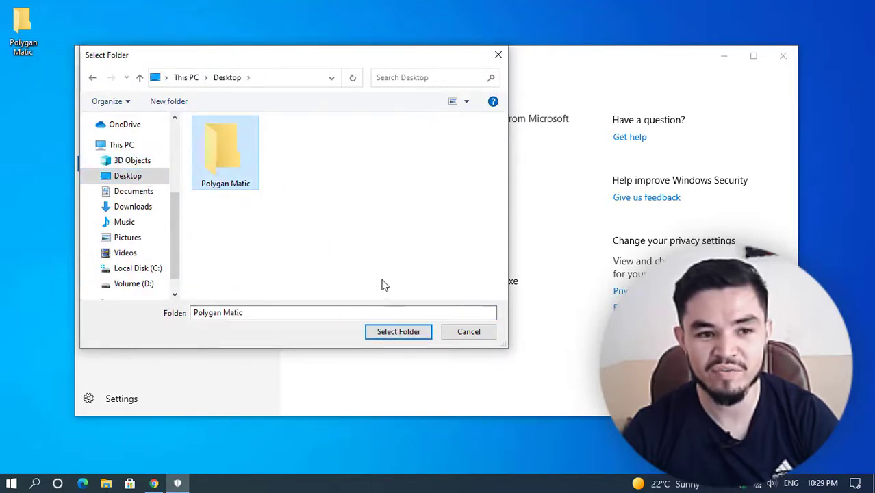
pyautogui.click(410, 332)
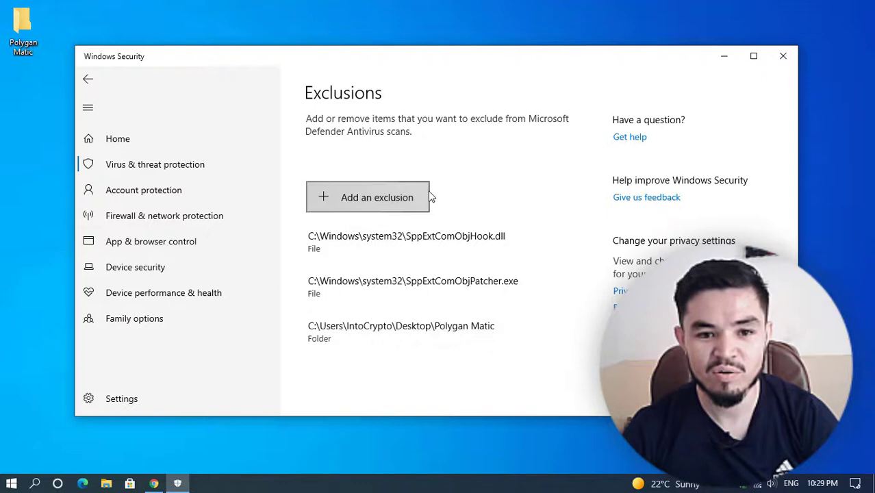
pyautogui.click(779, 60)
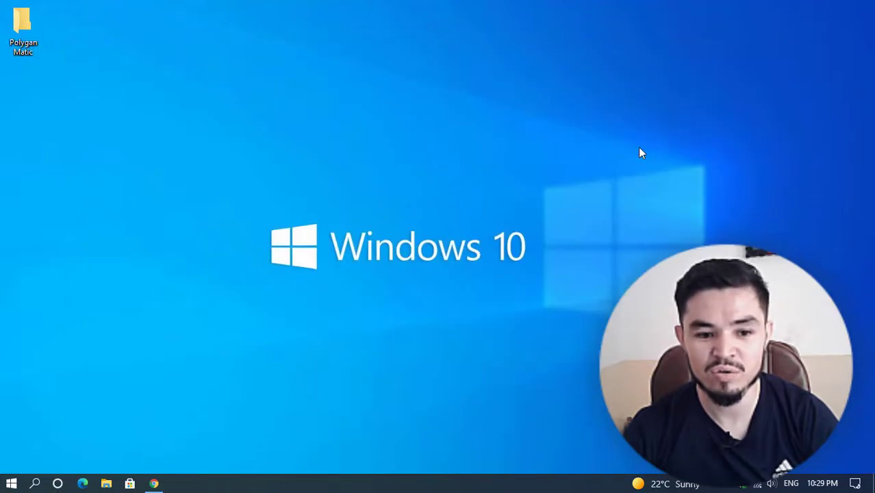
# Step: Return to the unMineable page in Chrome and request the v1.1.0-beta-mfi Win 64bits download with miner files included
pyautogui.click(156, 482)
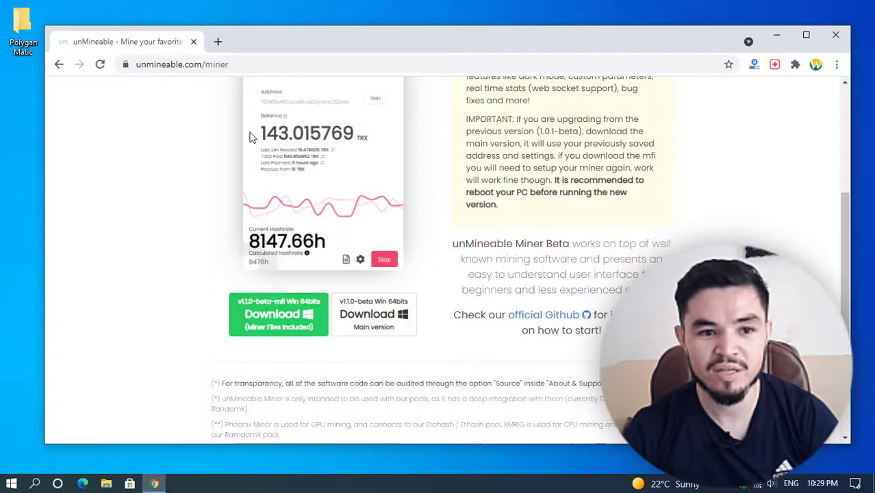
pyautogui.scroll(3, 251, 137)
pyautogui.scroll(-3, 289, 274)
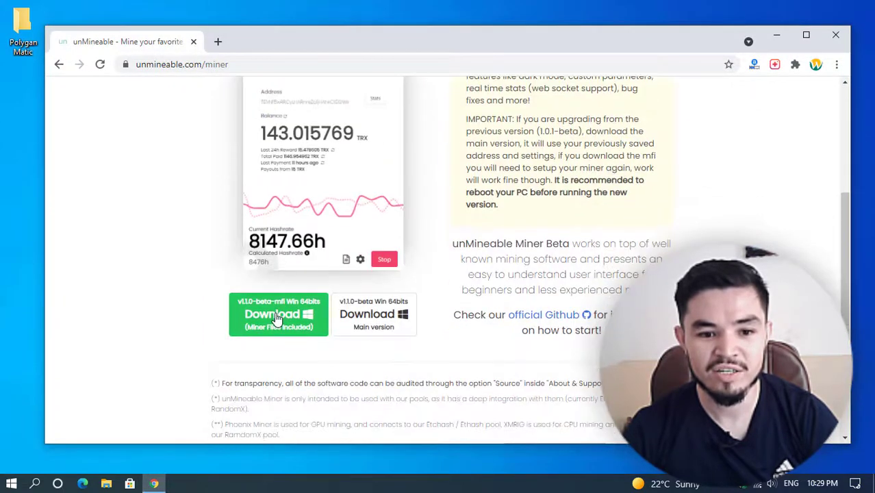
pyautogui.click(280, 326)
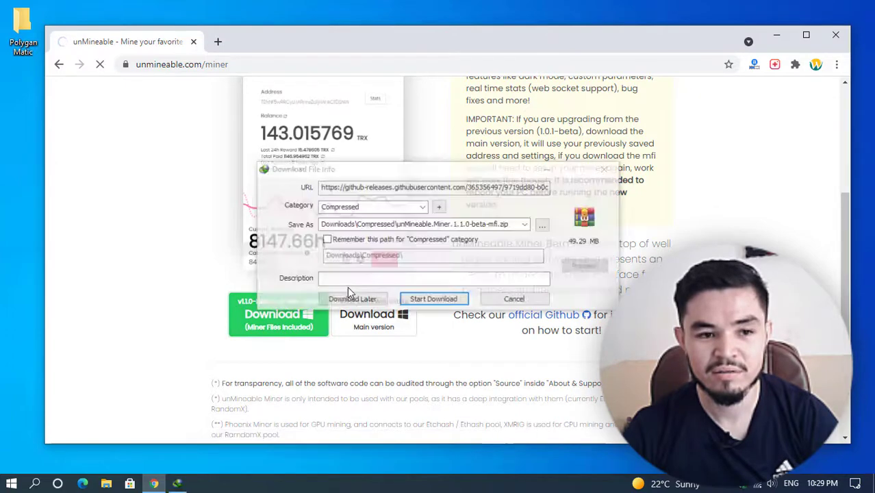
# Step: Set the download of unMineable.Miner.1.1.0-beta-mfi.zip to save in the desktop folder Polygan Matic and start it
pyautogui.click(543, 226)
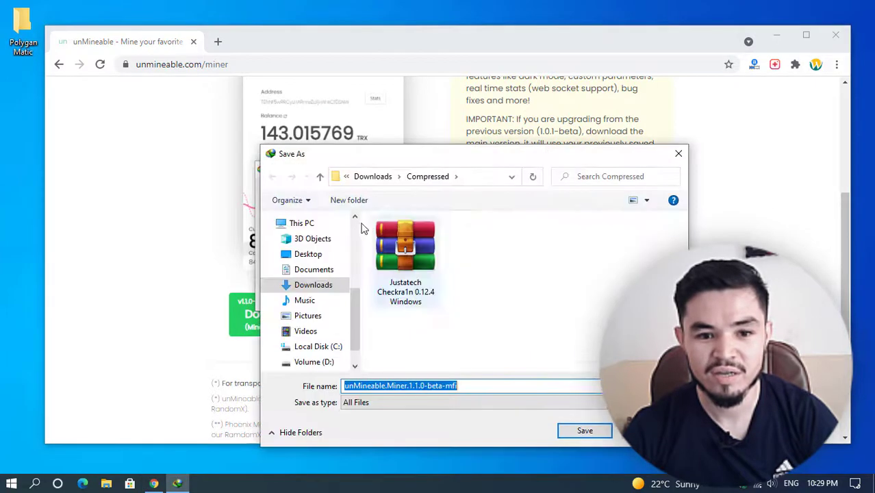
pyautogui.click(309, 254)
pyautogui.doubleClick(406, 254)
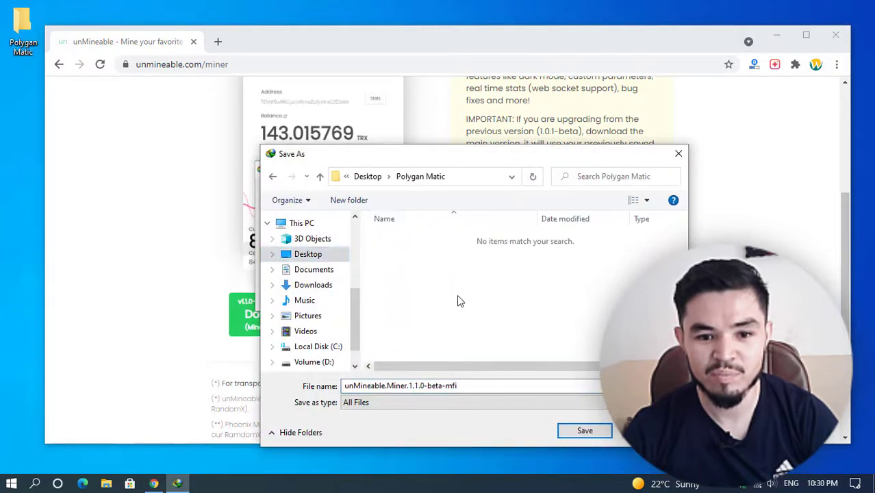
pyautogui.click(580, 431)
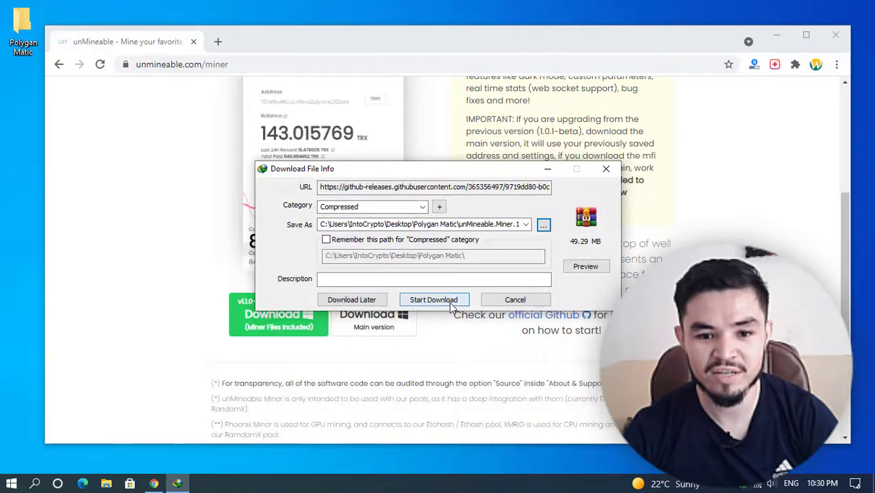
pyautogui.click(449, 302)
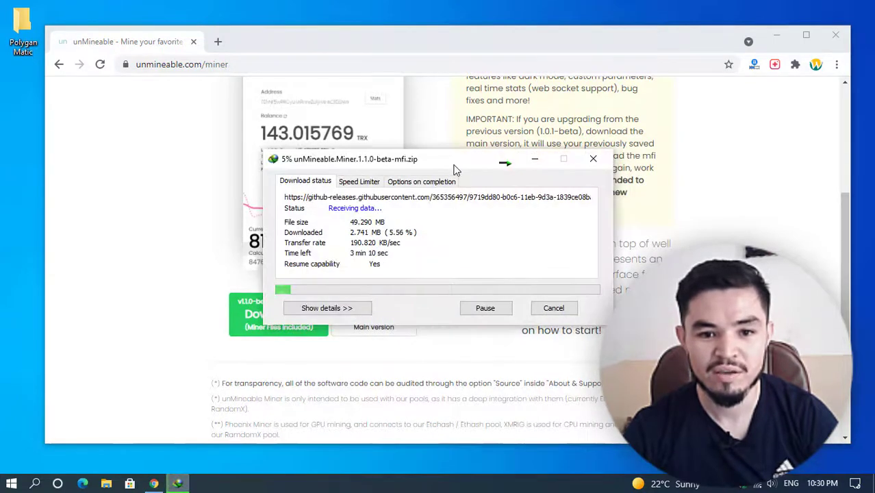
pyautogui.moveTo(457, 165); pyautogui.dragTo(570, 166)
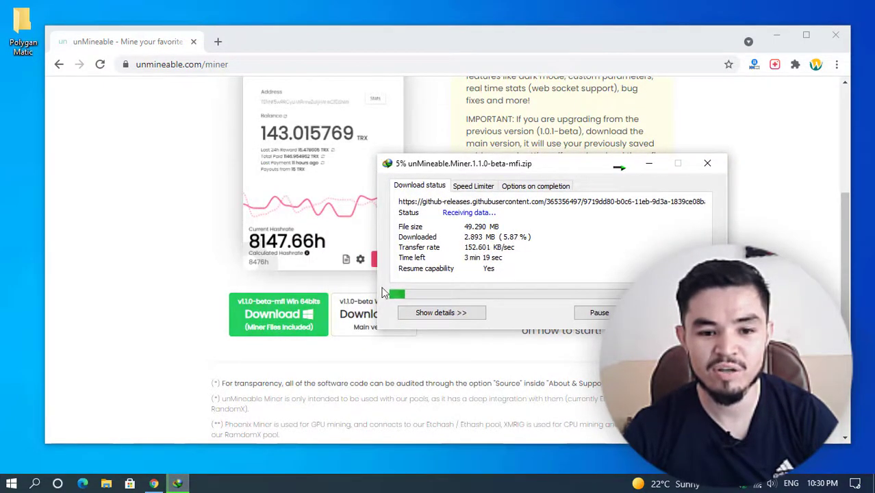
pyautogui.rightClick(313, 316)
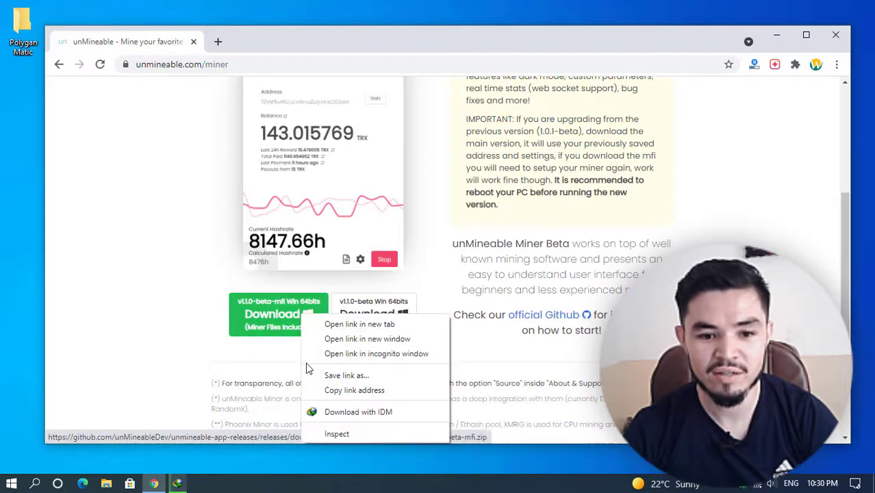
pyautogui.click(345, 375)
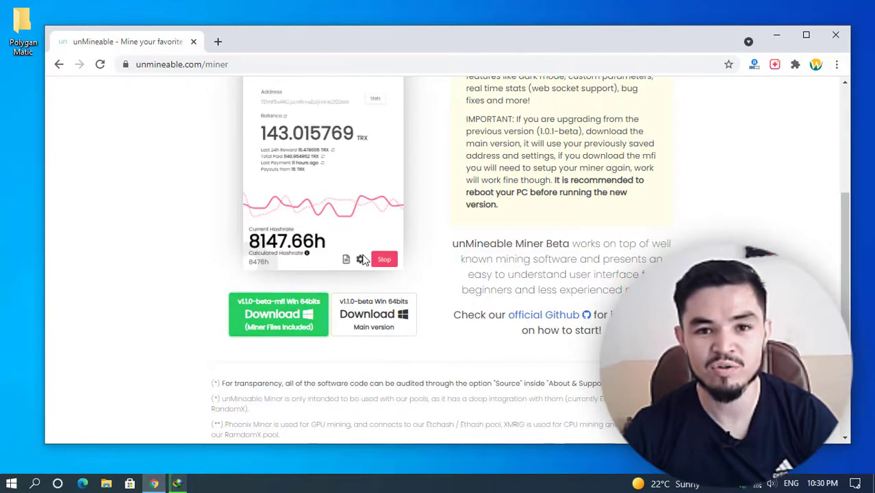
pyautogui.rightClick(304, 311)
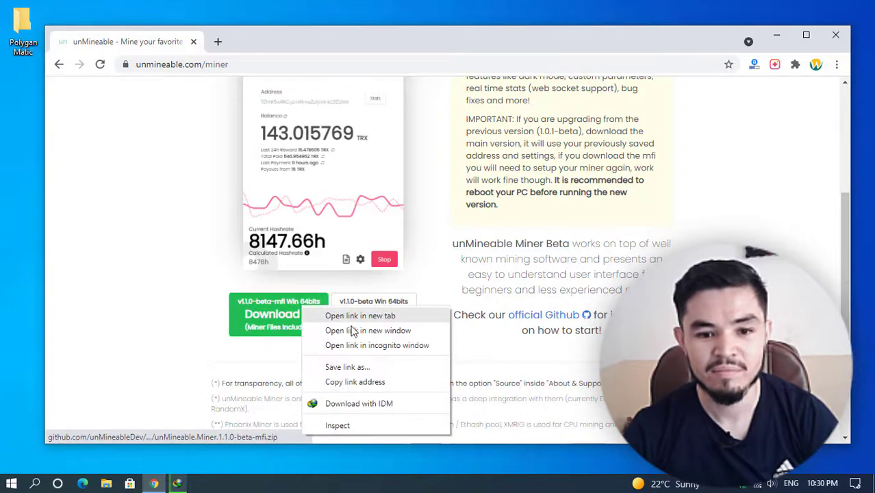
pyautogui.click(370, 370)
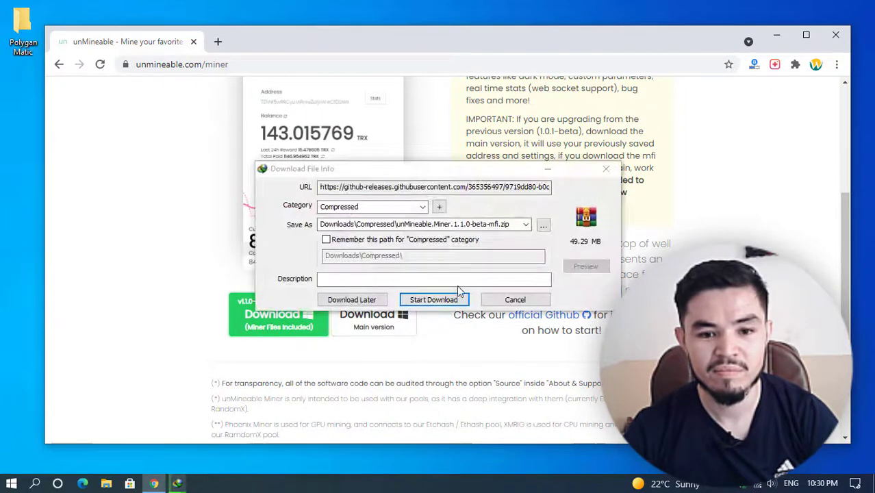
pyautogui.click(514, 299)
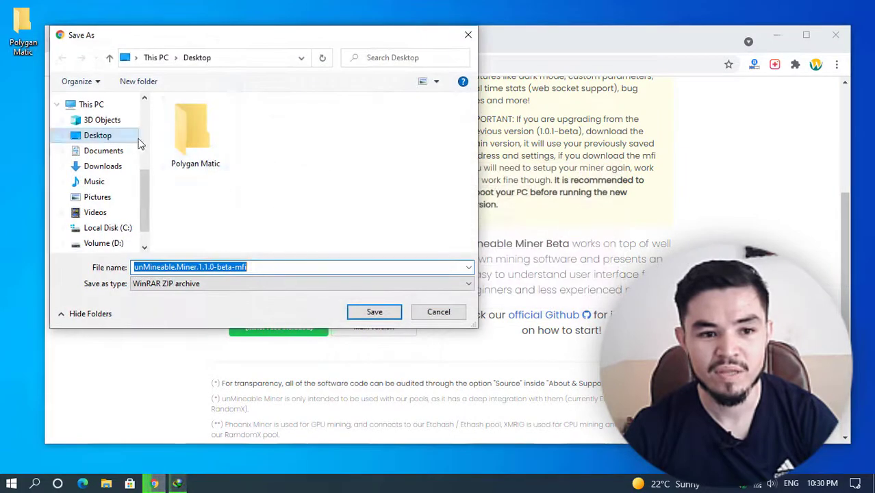
pyautogui.doubleClick(193, 140)
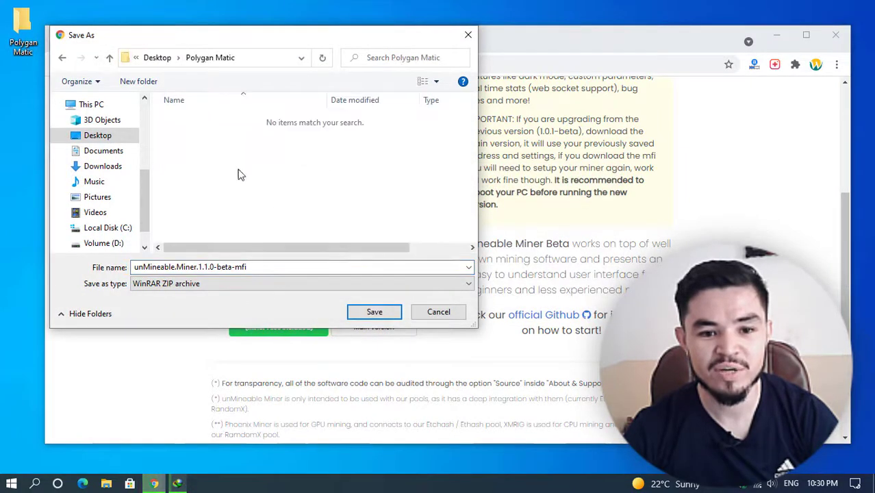
pyautogui.click(439, 312)
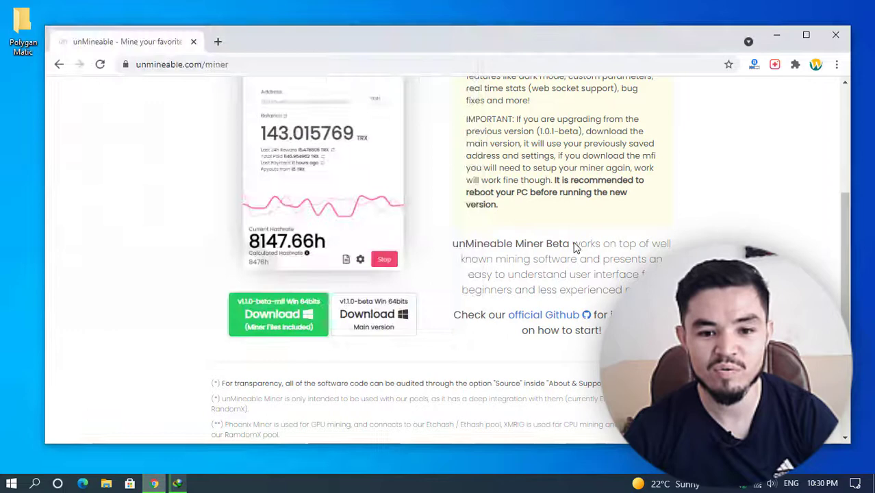
pyautogui.click(439, 312)
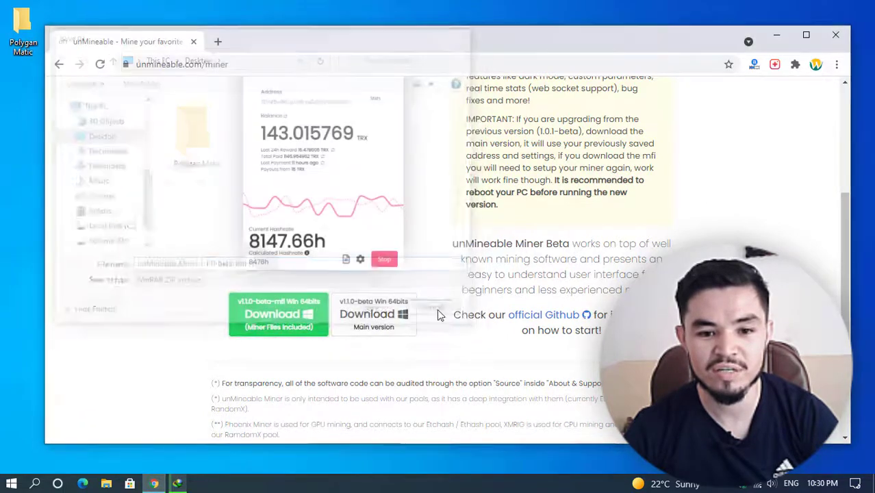
# Step: Bring back the download progress window, let the miner download finish, and close the completion dialog
pyautogui.click(178, 483)
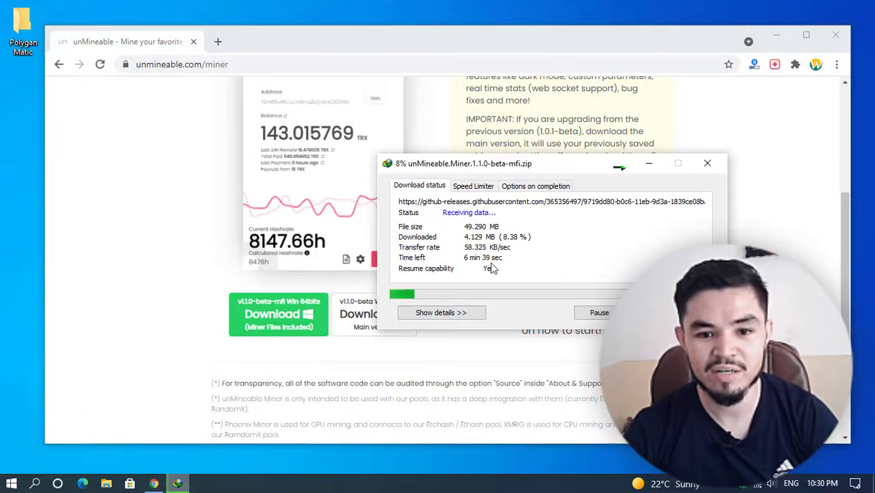
pyautogui.moveTo(480, 163); pyautogui.dragTo(319, 137)
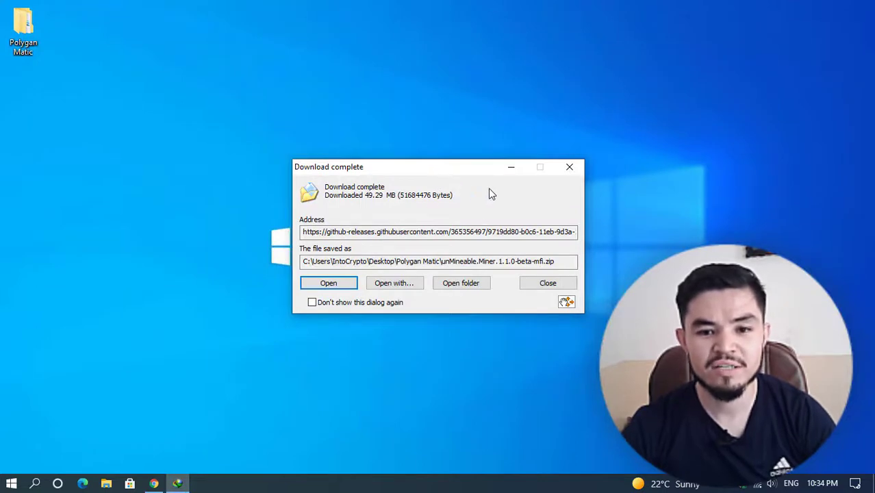
pyautogui.click(570, 168)
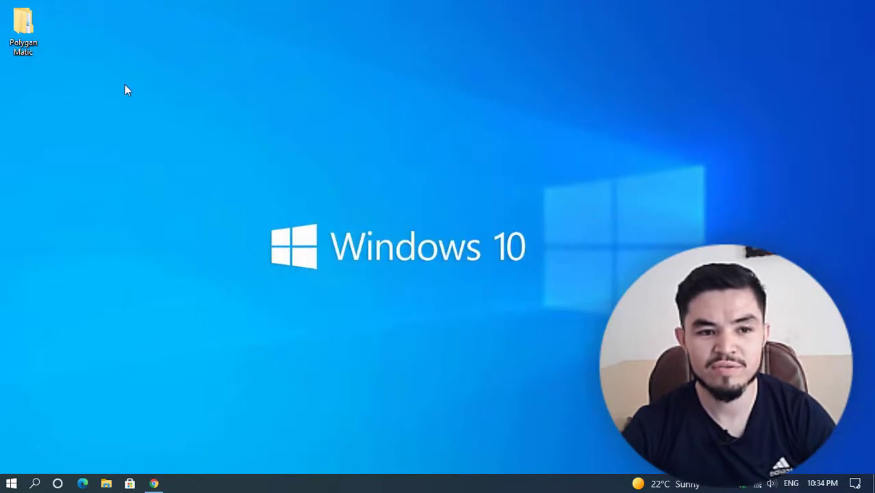
# Step: Extract the miner archive inside the Polygan Matic folder and launch unMineable Miner 1.1.0-beta-mfi, minimizing the folder window
pyautogui.doubleClick(30, 46)
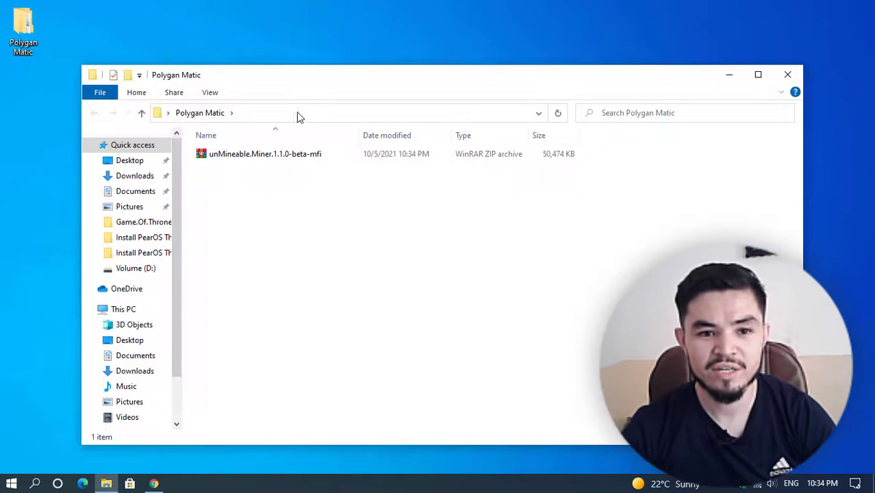
pyautogui.rightClick(264, 157)
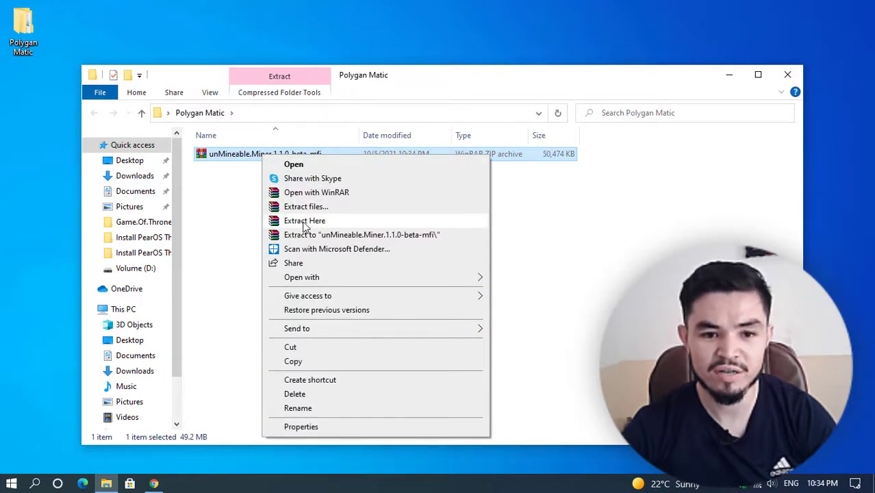
pyautogui.click(304, 221)
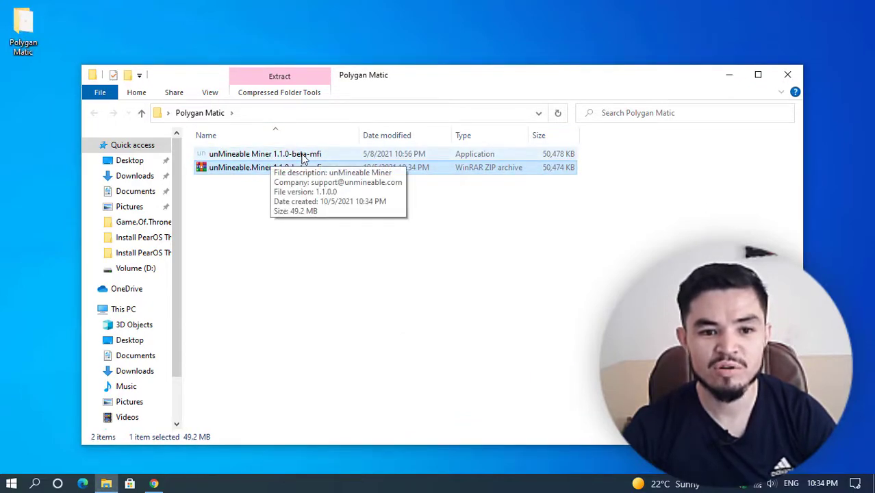
pyautogui.doubleClick(303, 156)
pyautogui.click(729, 76)
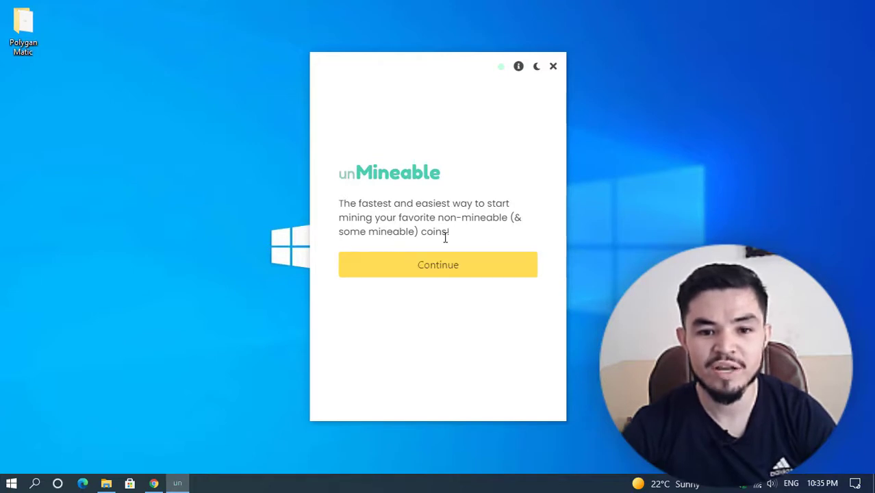
# Step: Continue past the miner's welcome page and choose CPU as the mining hardware
pyautogui.click(454, 268)
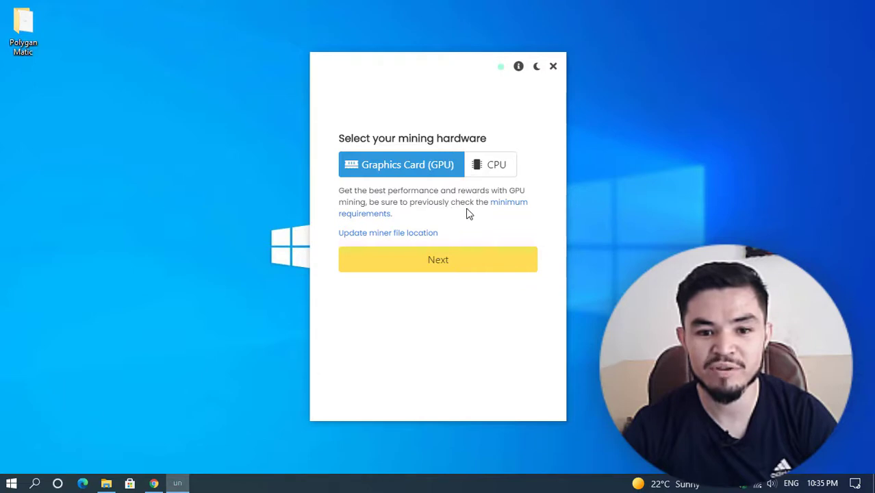
pyautogui.click(502, 169)
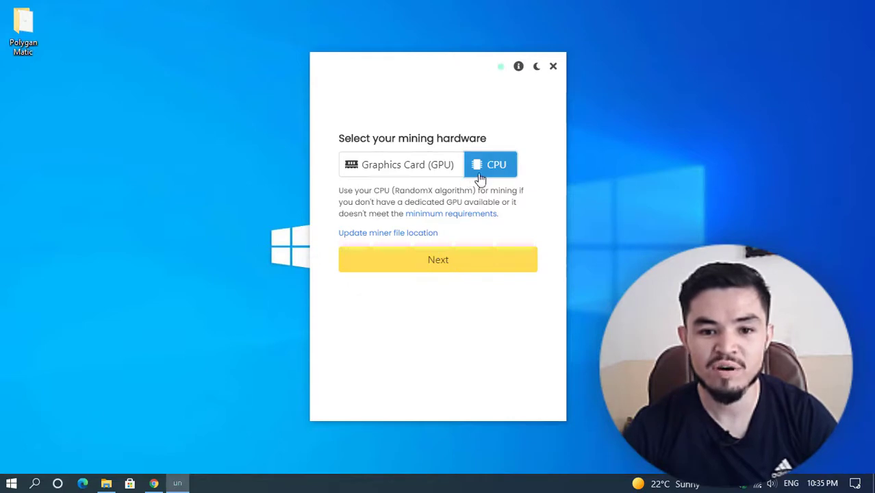
pyautogui.click(458, 267)
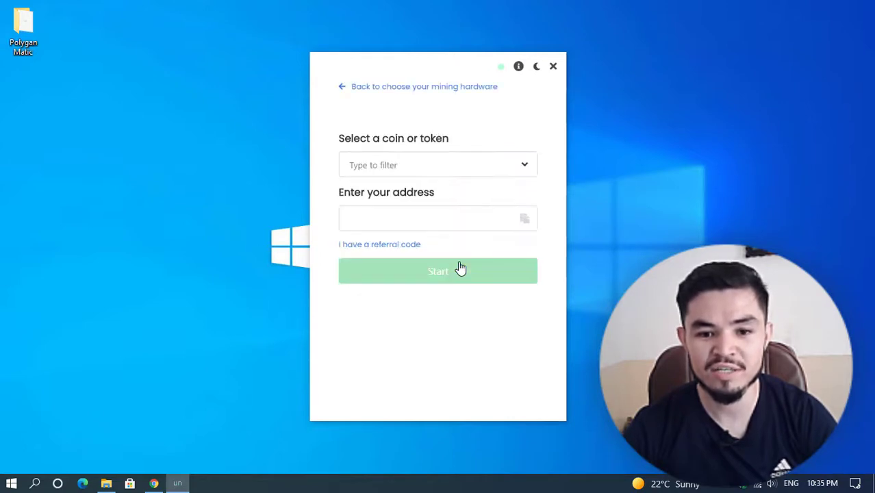
# Step: Choose MATIC (Polygon) as the coin to mine
pyautogui.click(449, 171)
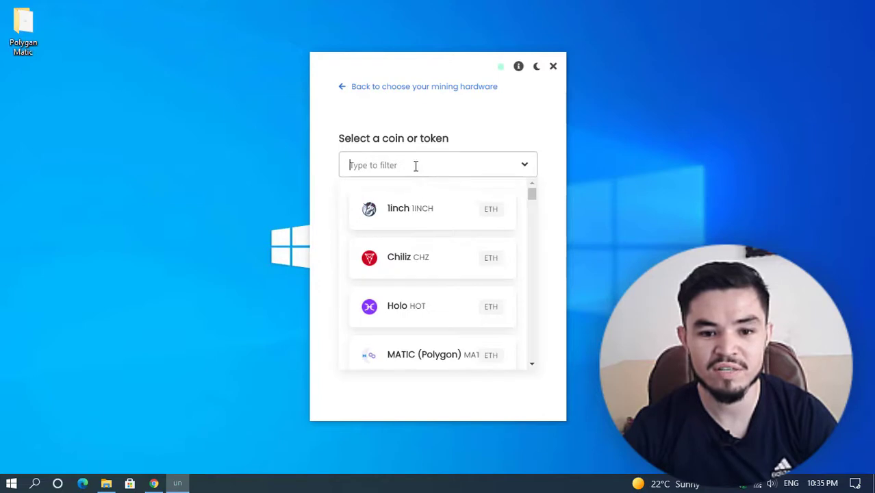
pyautogui.scroll(-1, 429, 314)
pyautogui.scroll(-1, 430, 314)
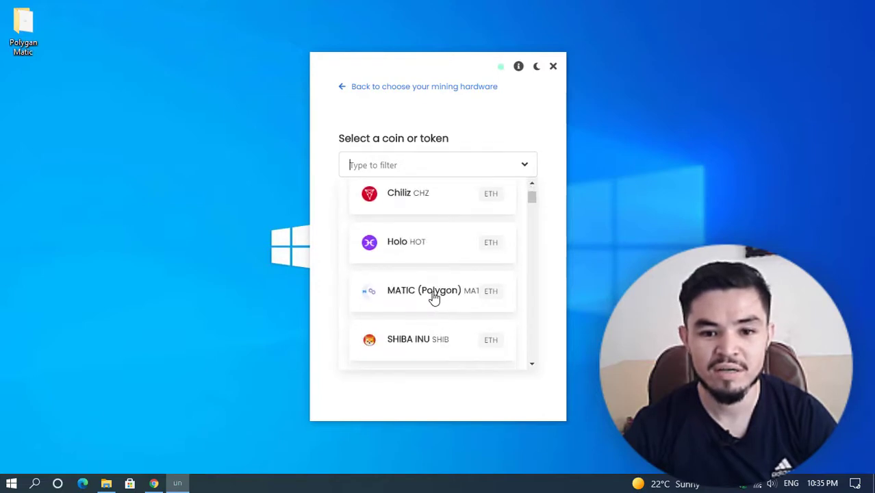
pyautogui.scroll(-6, 471, 272)
pyautogui.scroll(8, 475, 274)
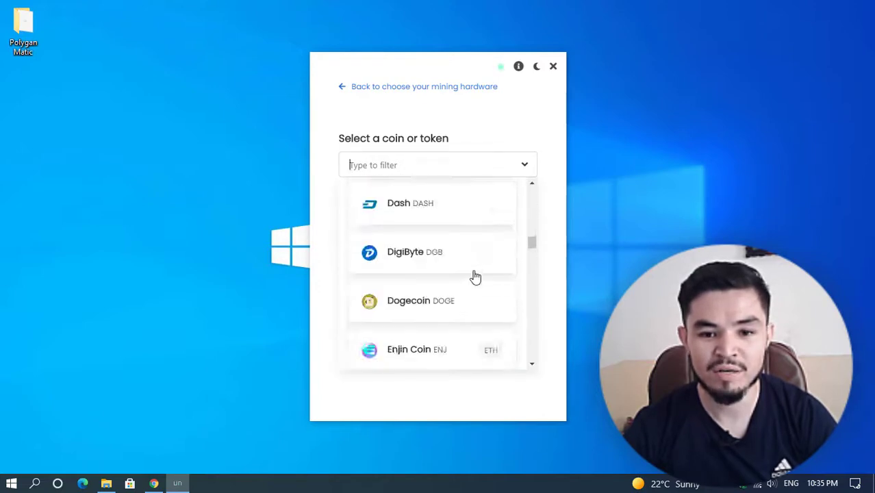
pyautogui.scroll(-2, 475, 276)
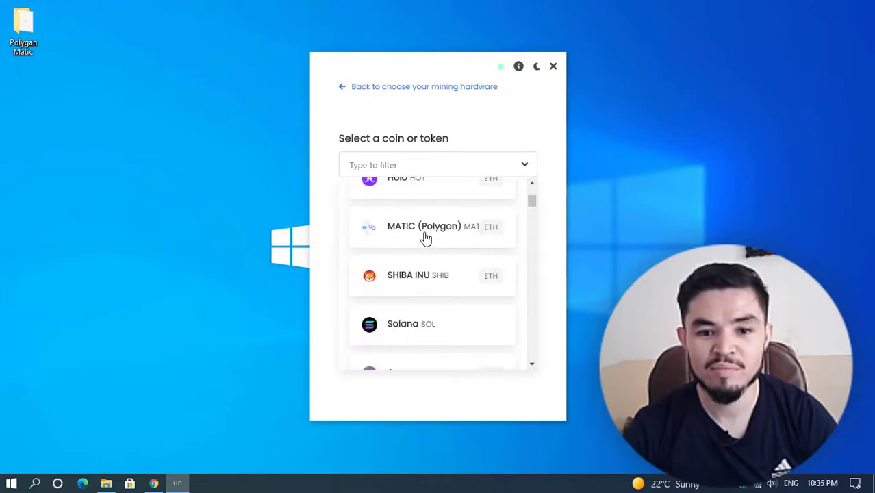
pyautogui.click(424, 237)
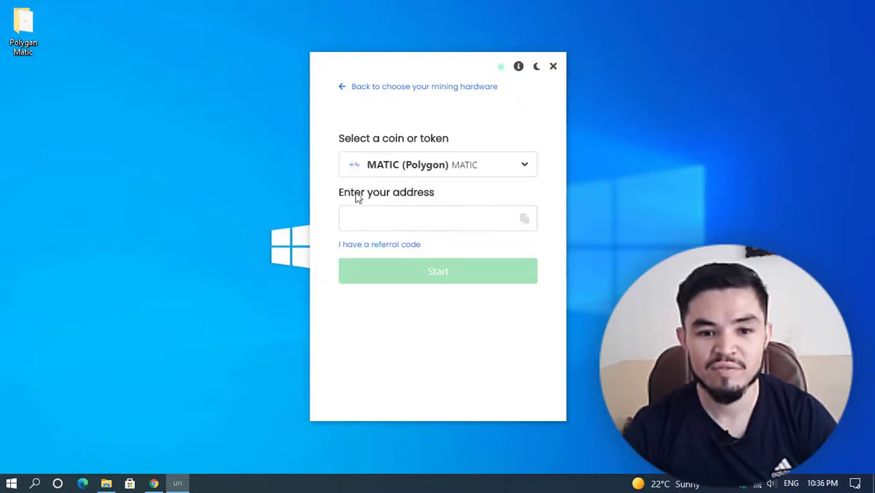
# Step: Reveal the referral code field on the miner's coin and address page, leaving the address and code empty
pyautogui.click(395, 213)
pyautogui.click(428, 197)
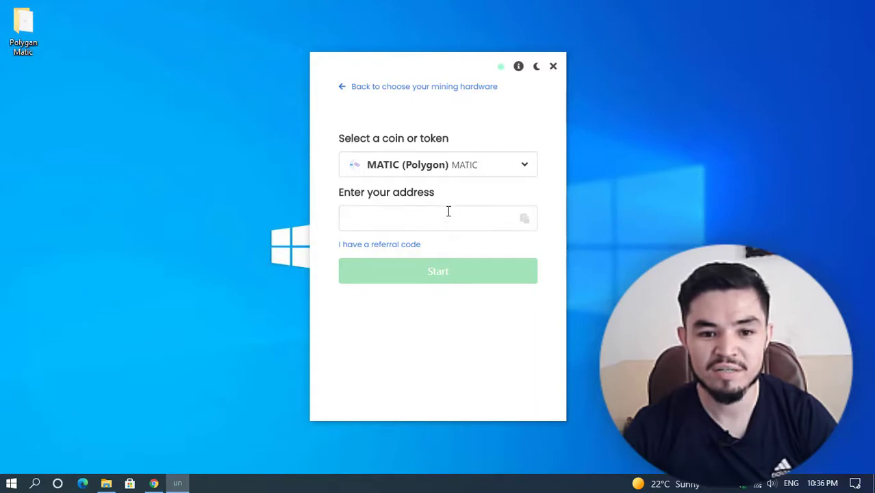
pyautogui.click(374, 246)
pyautogui.click(394, 272)
pyautogui.click(433, 256)
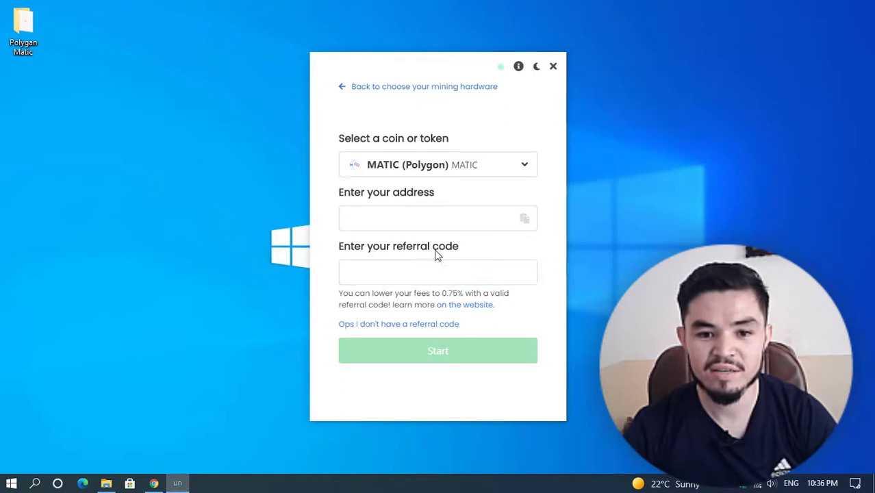
pyautogui.click(446, 275)
pyautogui.click(398, 216)
pyautogui.click(250, 225)
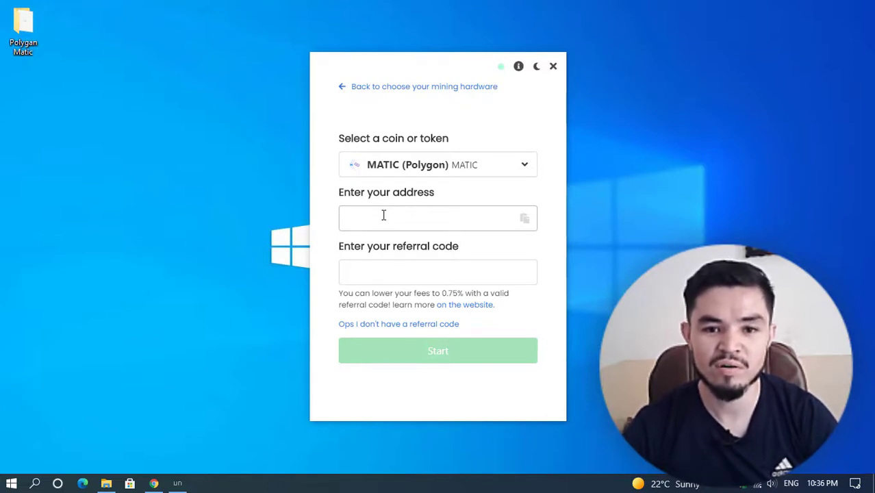
# Step: Launch the Nox emulator, search for "trust wallet" and install Trust: Crypto & Bitcoin Wallet from Google Play
pyautogui.click(6, 484)
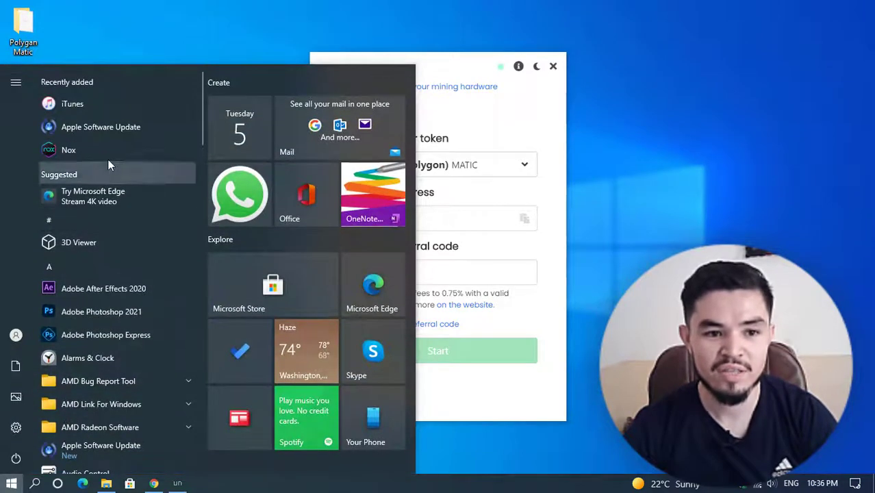
pyautogui.click(108, 151)
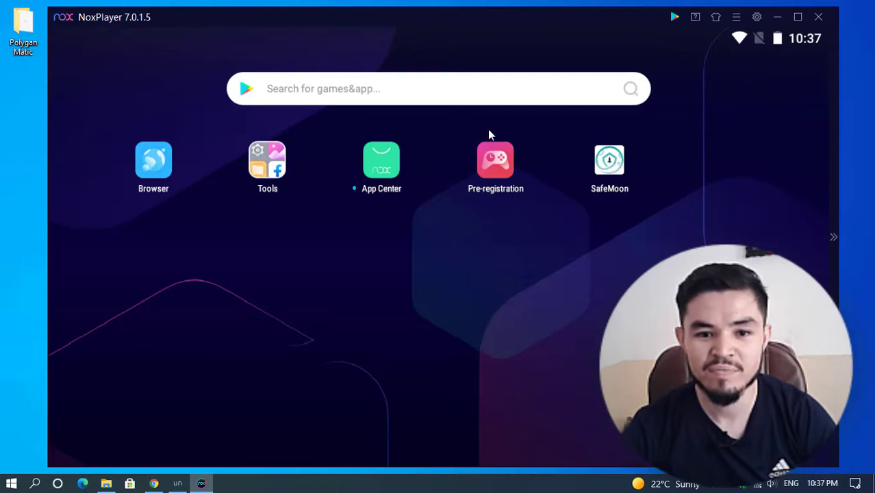
pyautogui.click(424, 99)
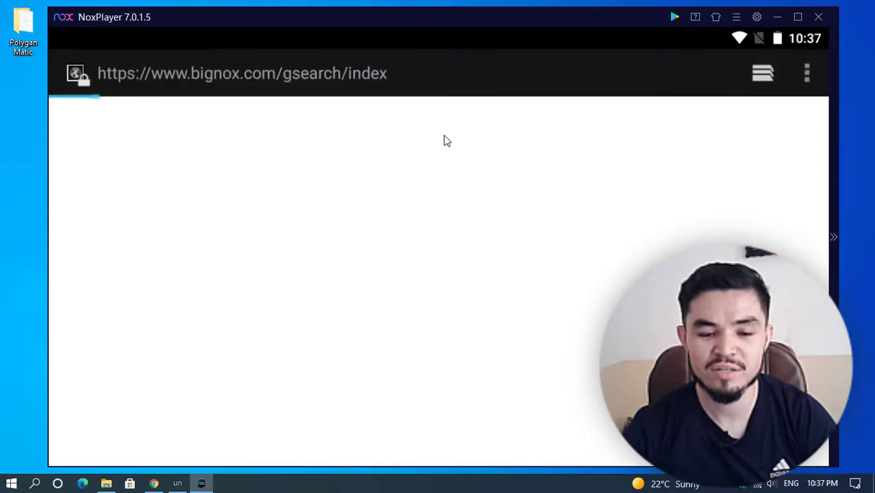
pyautogui.write('trust w')
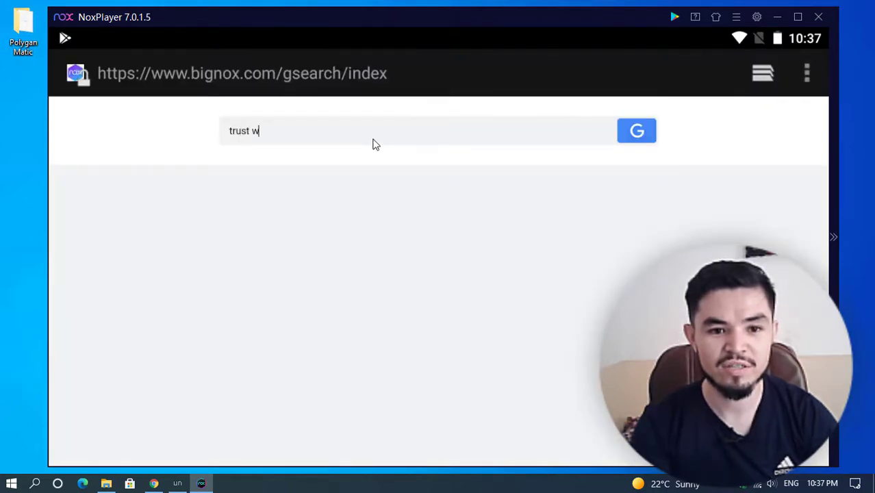
pyautogui.write('allet')
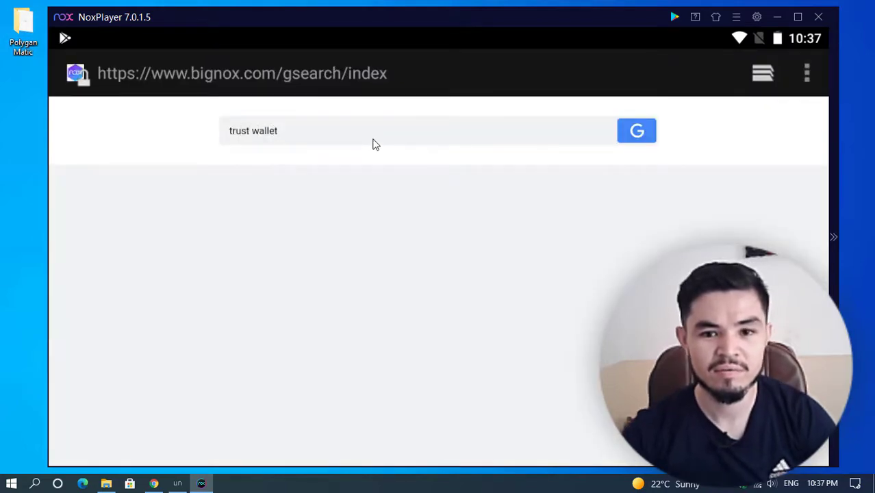
pyautogui.press('Return')
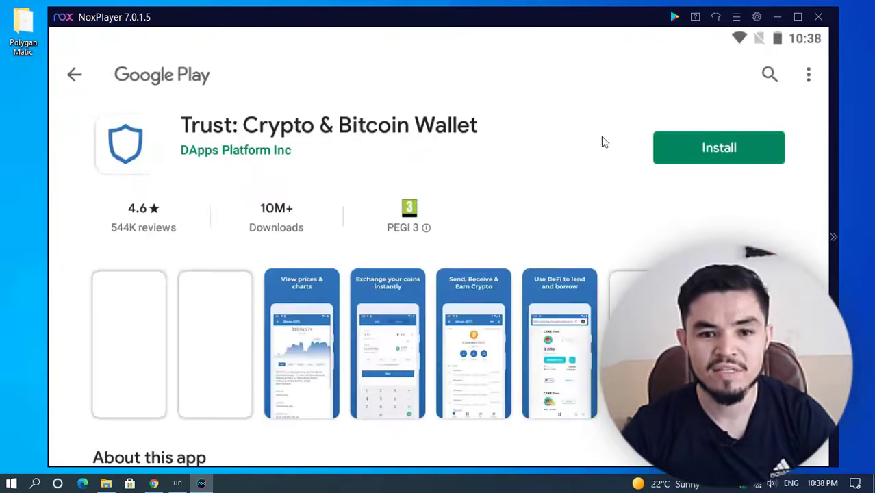
pyautogui.click(690, 151)
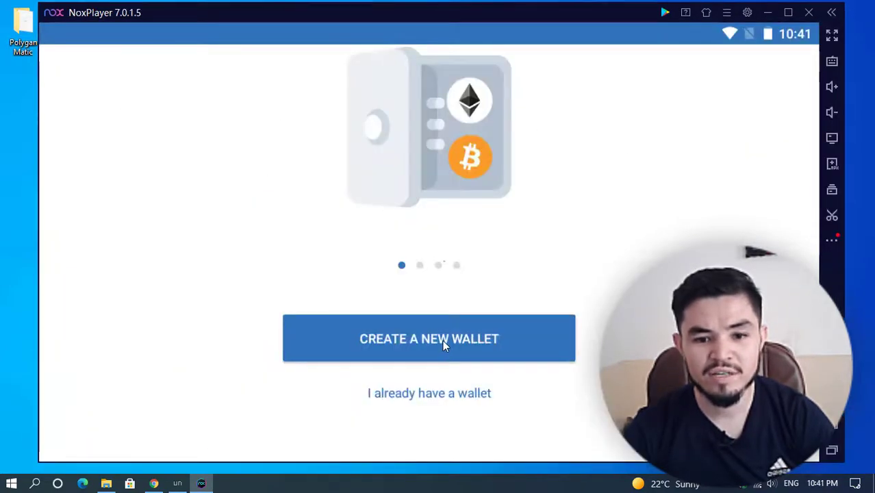
# Step: Create a new wallet in Trust Wallet, accepting the Terms of Service and Privacy Policy and enabling push notifications
pyautogui.click(444, 344)
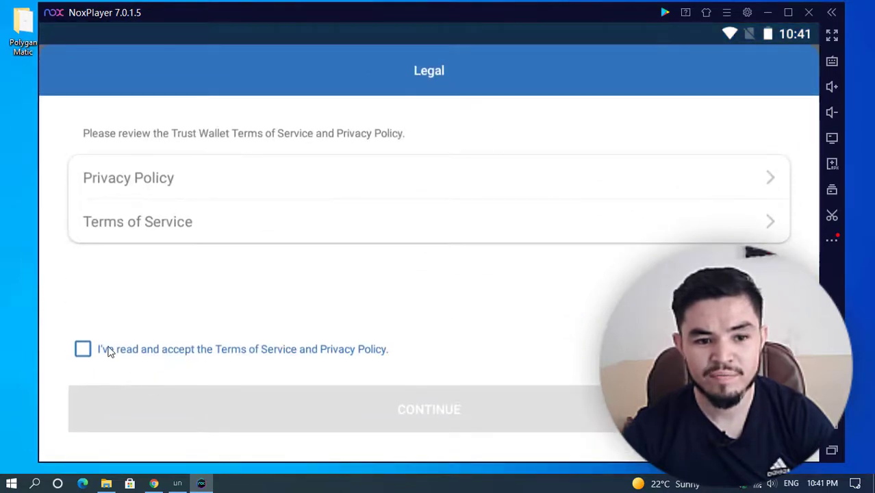
pyautogui.click(83, 350)
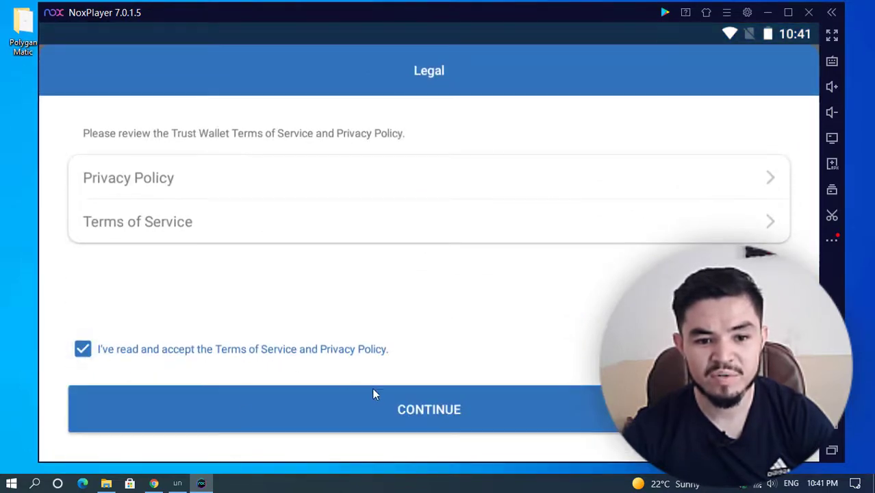
pyautogui.click(420, 408)
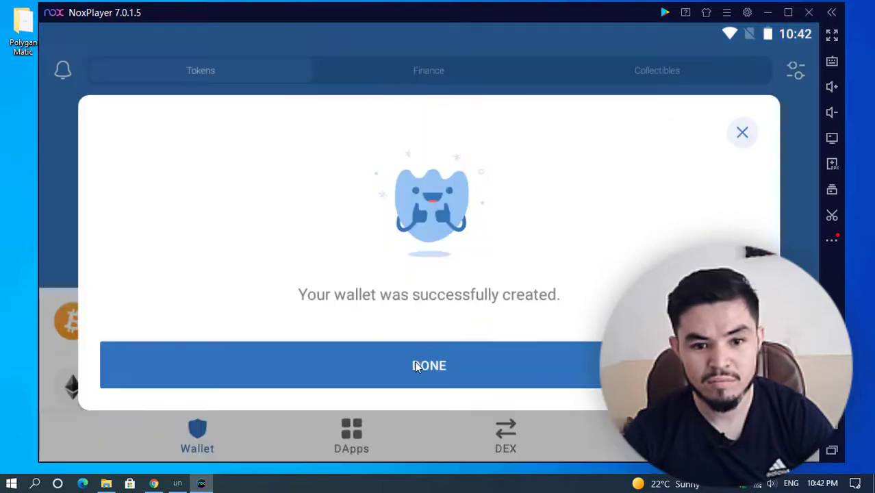
pyautogui.click(417, 362)
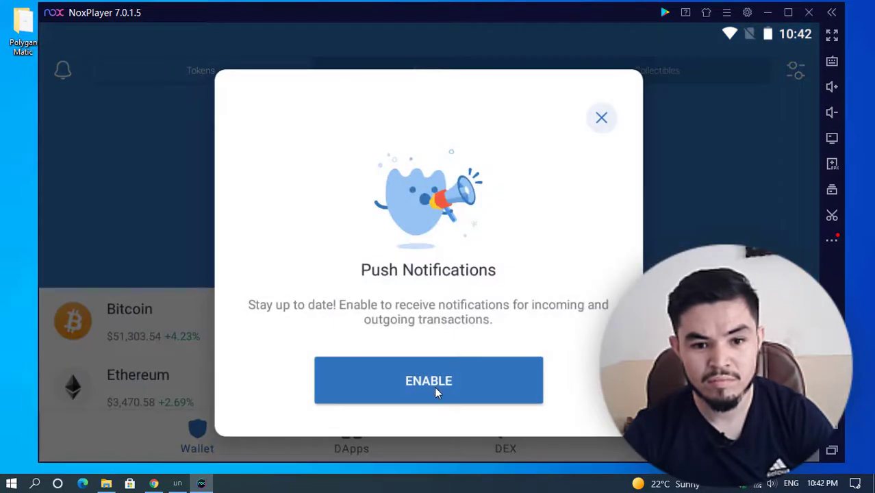
pyautogui.click(435, 389)
# Step: Search the wallet's token list for "pol" and enable the Polygon MATIC token
pyautogui.scroll(-3, 485, 334)
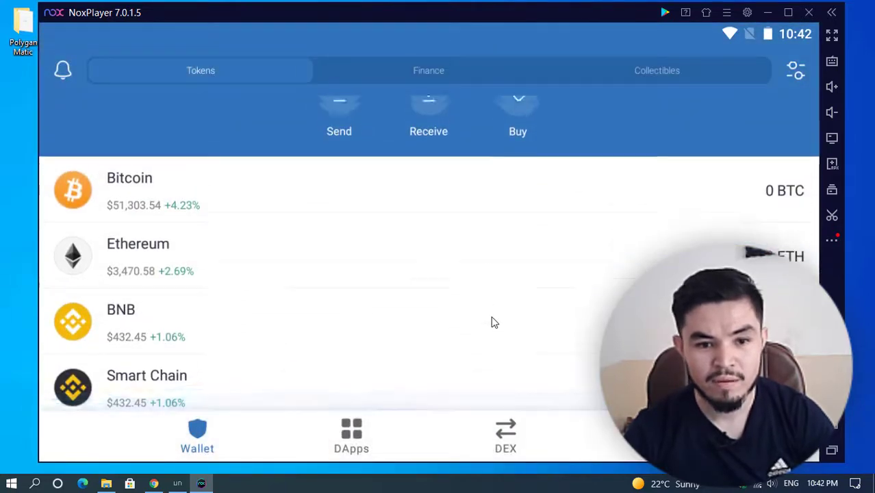
pyautogui.scroll(3, 494, 322)
pyautogui.scroll(3, 495, 324)
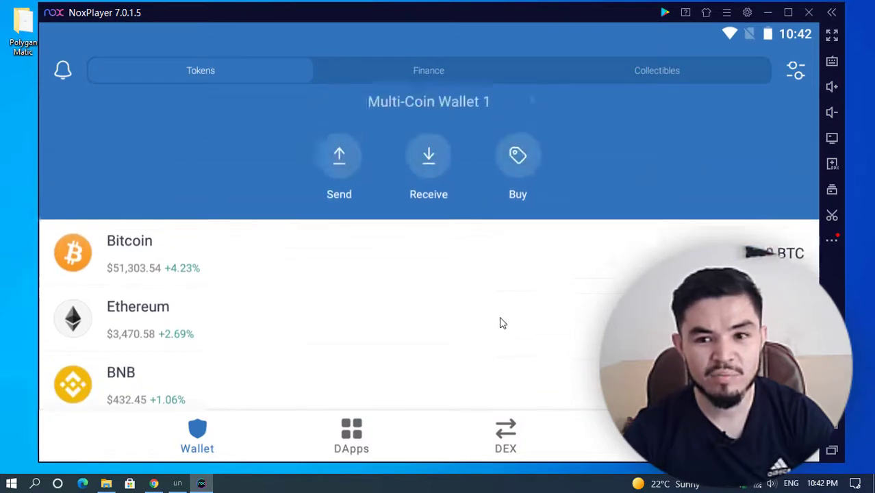
pyautogui.click(795, 72)
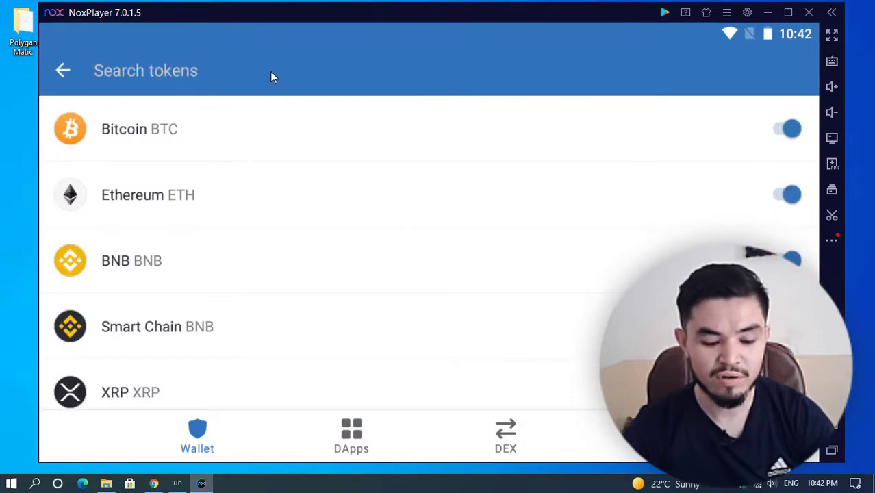
pyautogui.write('pol')
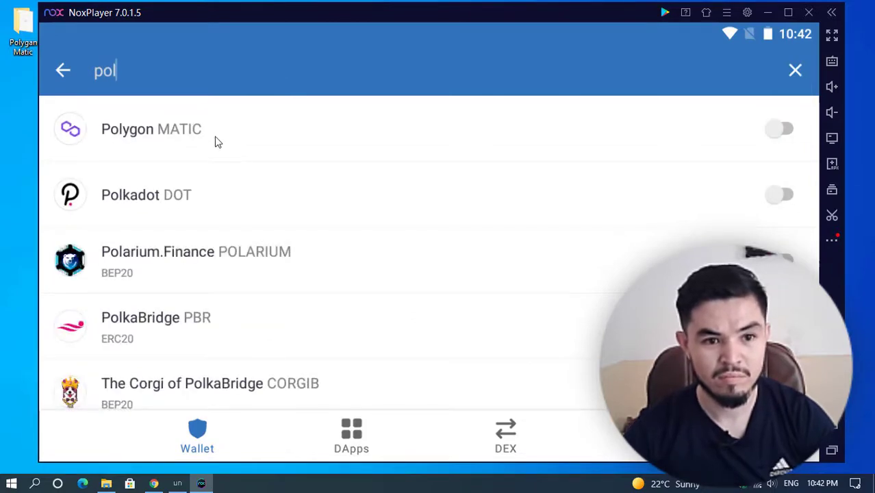
pyautogui.click(215, 141)
pyautogui.click(66, 74)
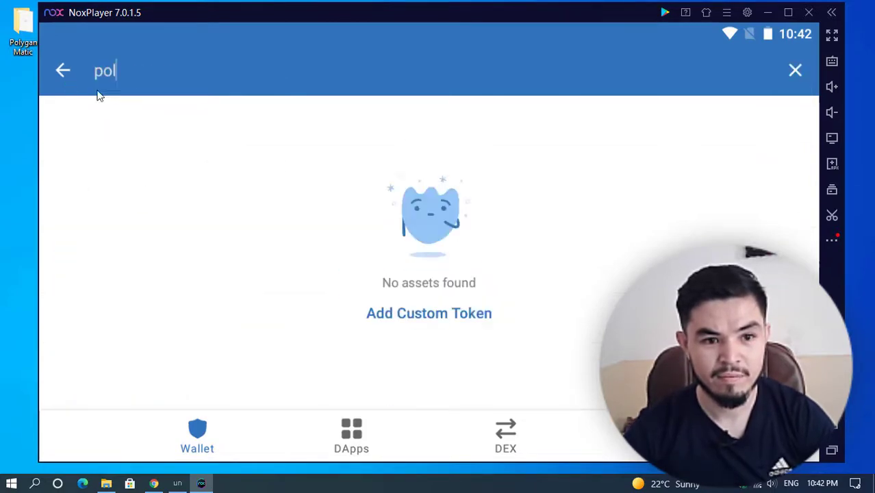
pyautogui.click(784, 132)
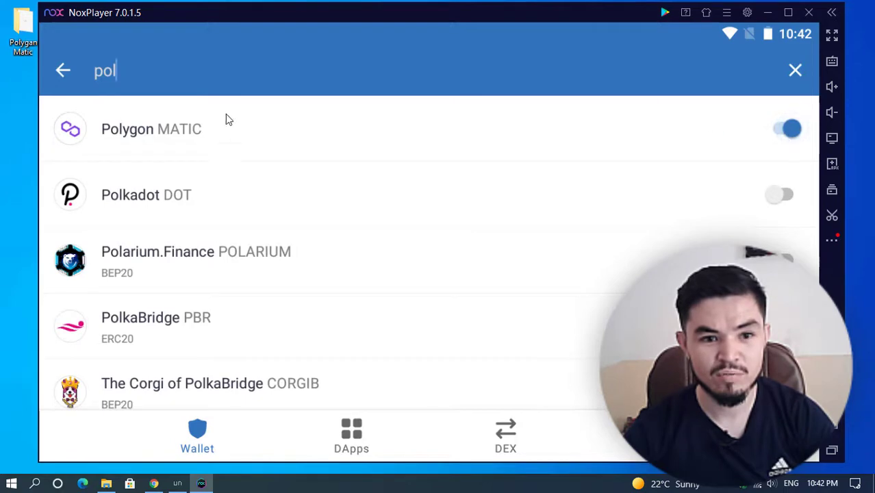
# Step: Open Polygon MATIC's receive page, copy its wallet address and minimize the emulator
pyautogui.click(220, 135)
pyautogui.click(429, 282)
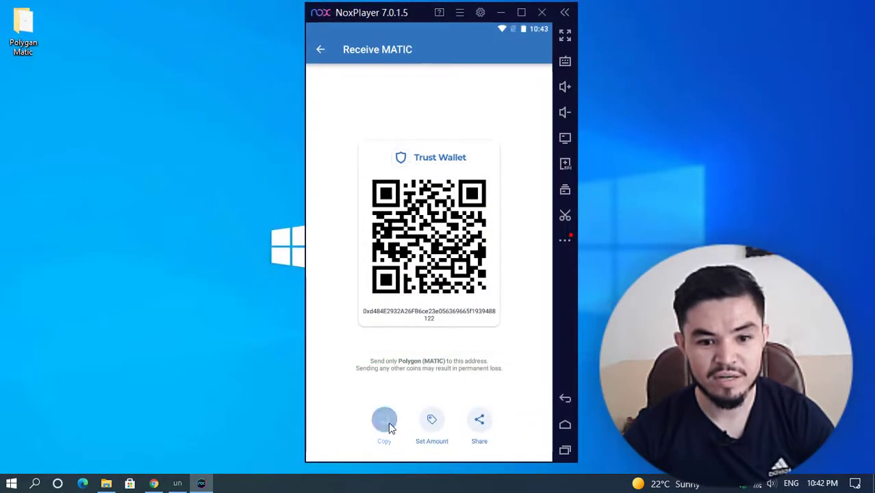
pyautogui.click(388, 423)
pyautogui.click(501, 13)
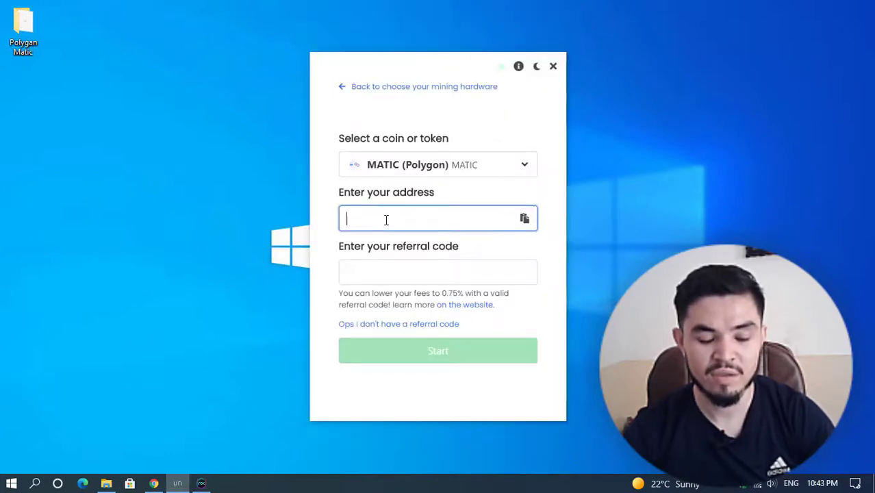
# Step: Paste the copied wallet address into the miner's address field and start mining, leaving the referral code empty
pyautogui.hotkey('ctrl', 'v')
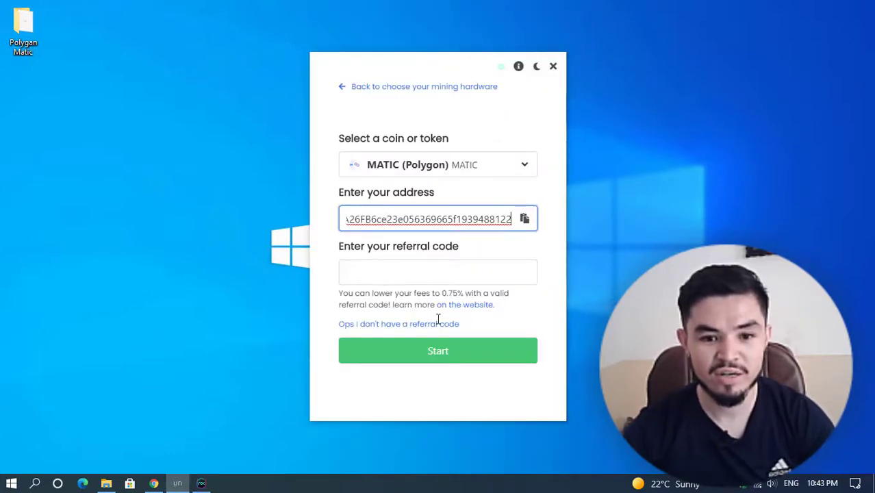
pyautogui.click(438, 351)
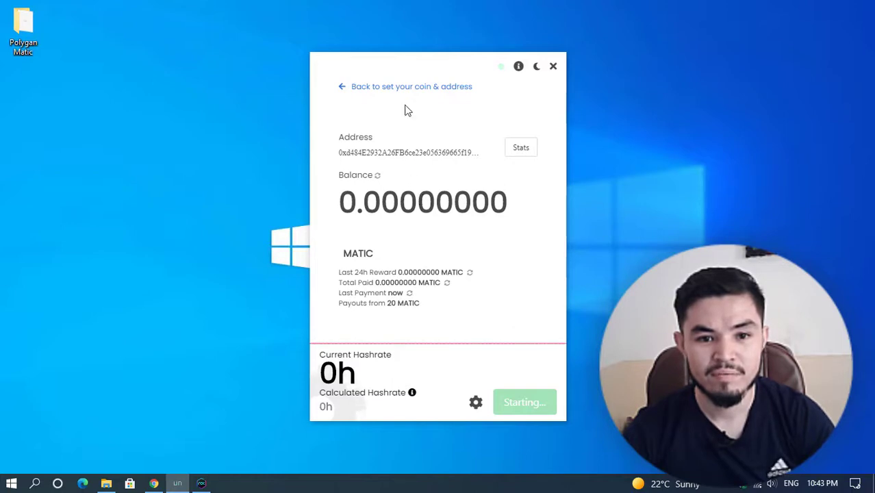
pyautogui.moveTo(406, 70); pyautogui.dragTo(401, 63)
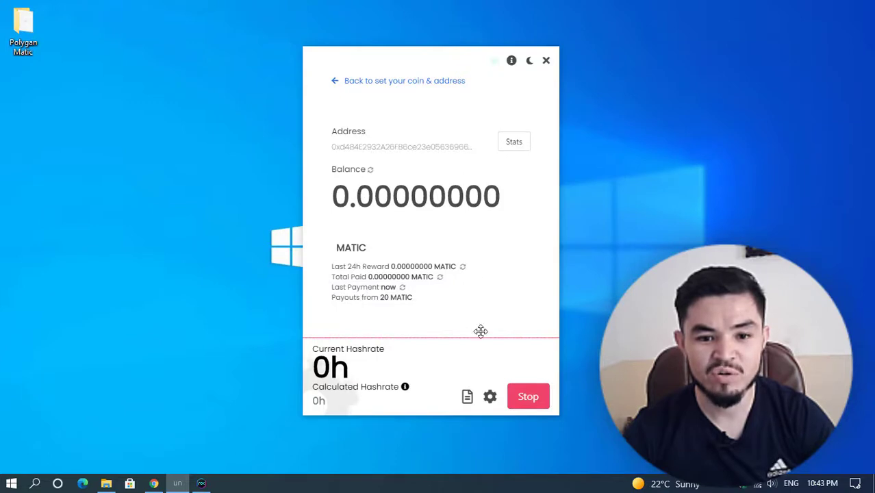
# Step: Review the miner's settings for mining intensity, worker name, referral code and start on app launch, and close them without saving
pyautogui.click(489, 397)
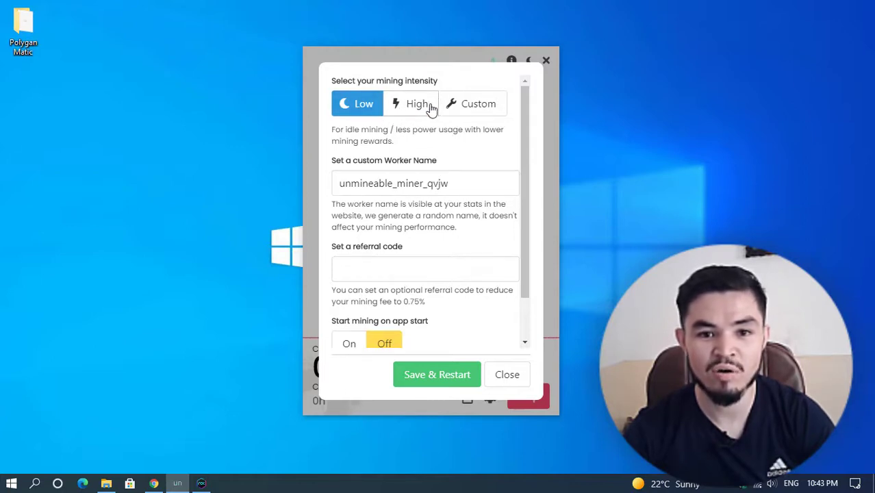
pyautogui.scroll(-1, 479, 183)
pyautogui.scroll(1, 411, 176)
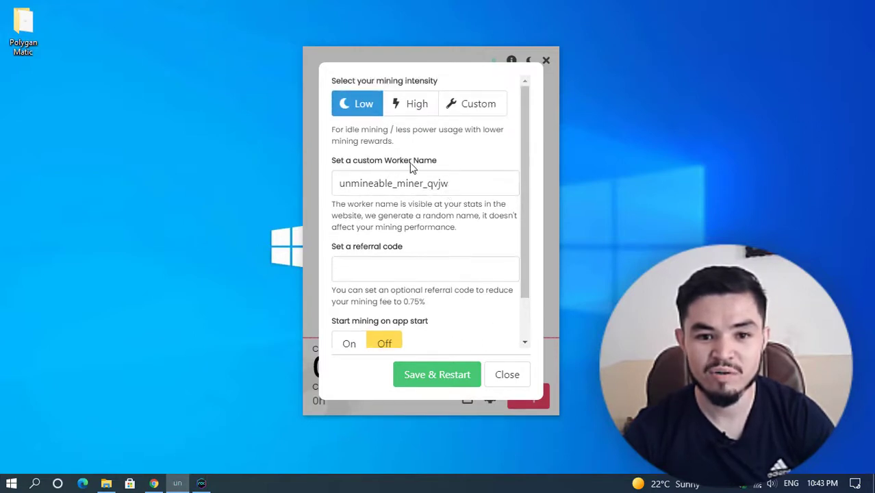
pyautogui.scroll(-1, 407, 219)
pyautogui.click(383, 216)
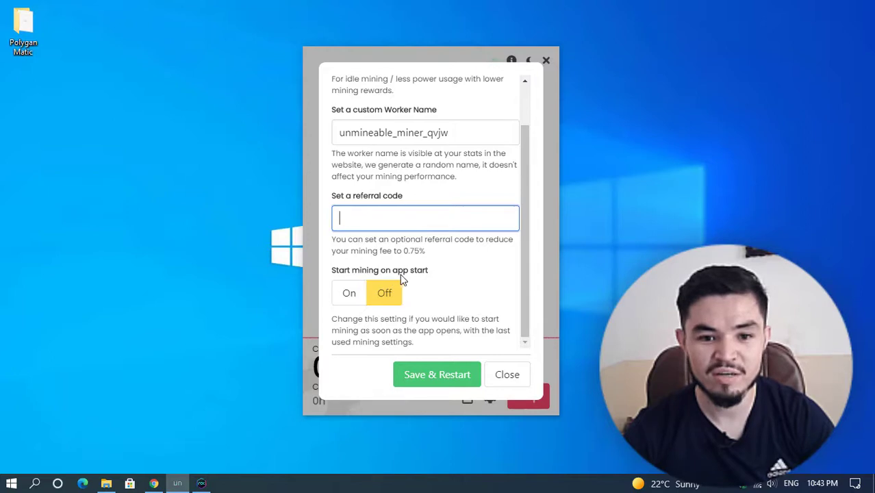
pyautogui.scroll(1, 500, 352)
pyautogui.scroll(2, 499, 351)
pyautogui.click(512, 377)
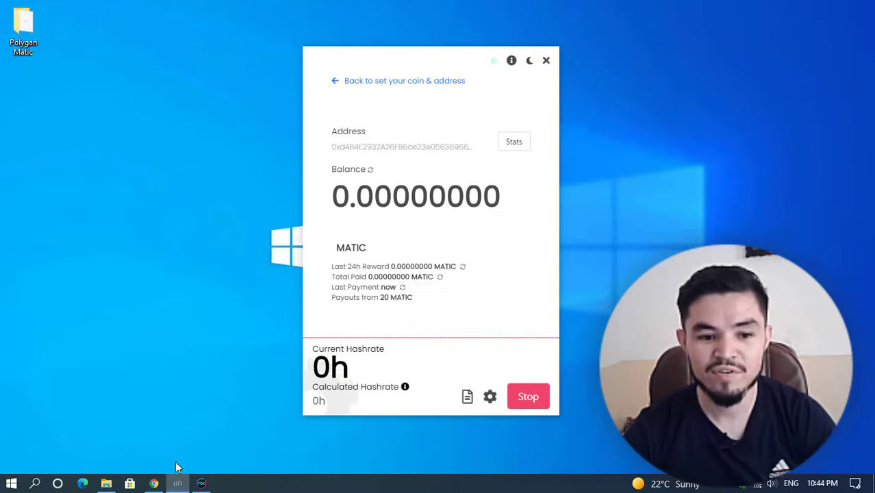
# Step: Switch to Chrome and open coinmarketcap.com in a new tab
pyautogui.moveTo(161, 485)
pyautogui.click(154, 431)
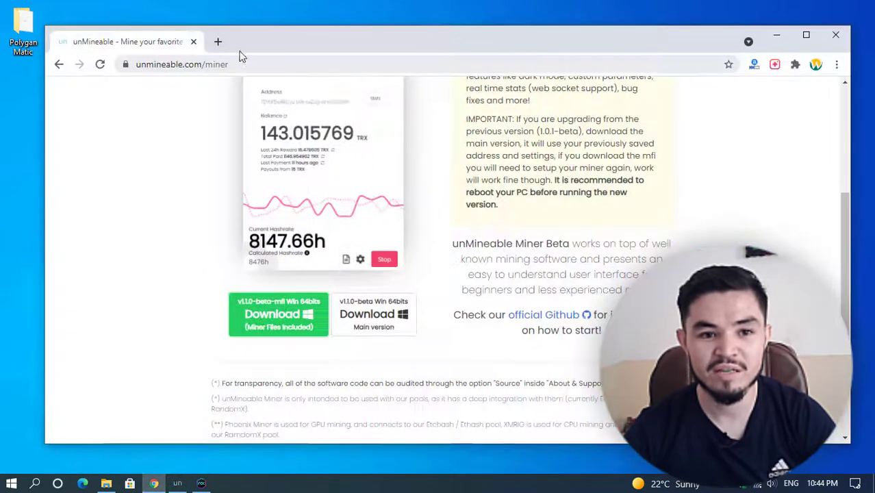
pyautogui.click(220, 41)
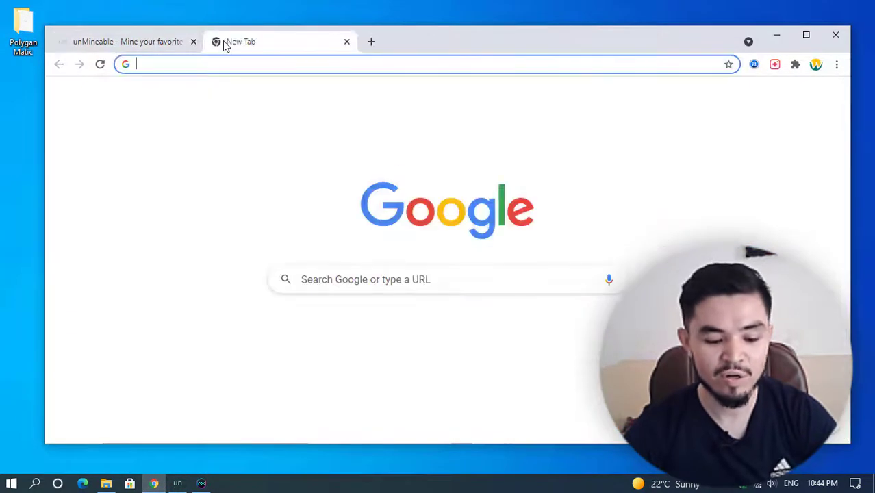
pyautogui.write('coi')
pyautogui.press('Return')
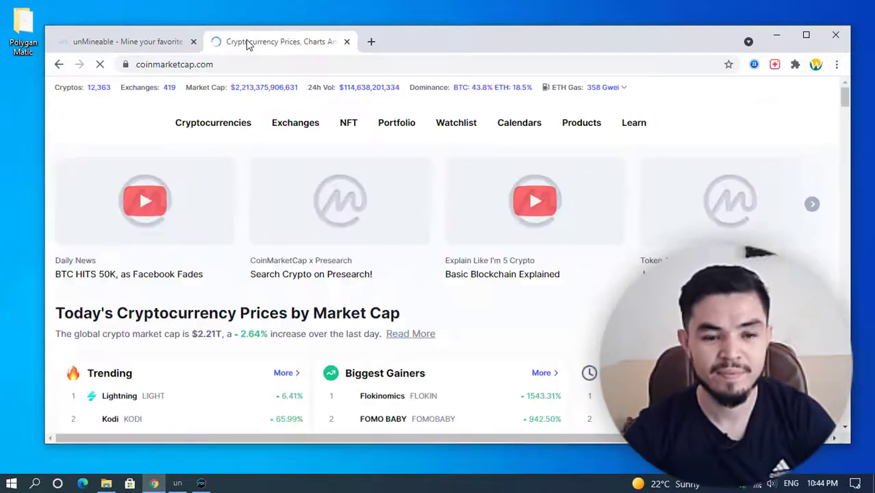
# Step: Look up Polygon MATIC's price in the cryptocurrency list, compare it with the other coins, and minimize the browser
pyautogui.scroll(-2, 294, 236)
pyautogui.scroll(-8, 296, 236)
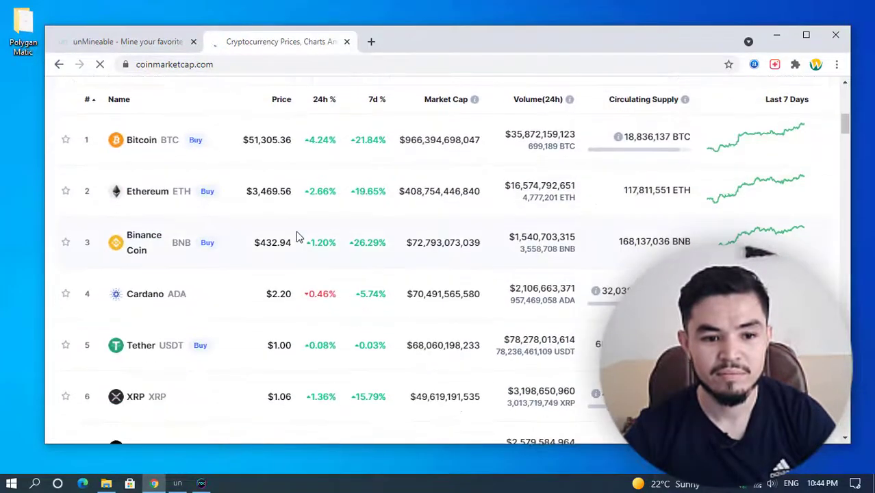
pyautogui.scroll(-8, 298, 236)
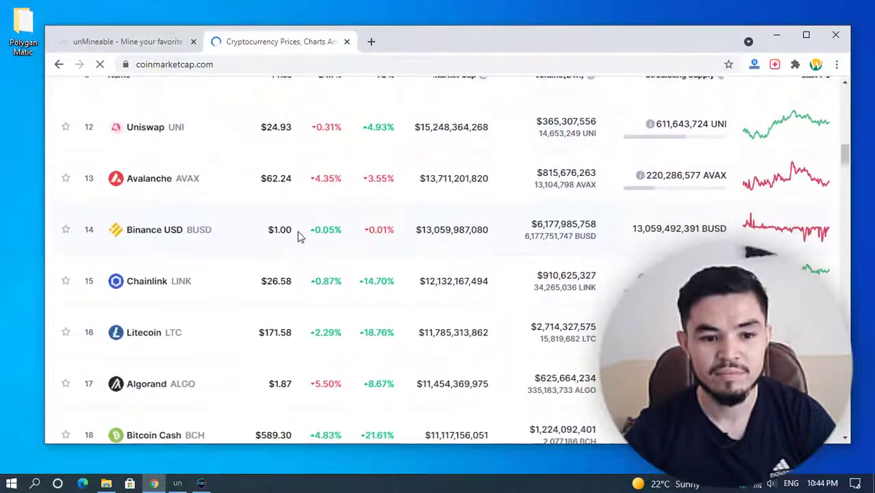
pyautogui.scroll(-2, 306, 237)
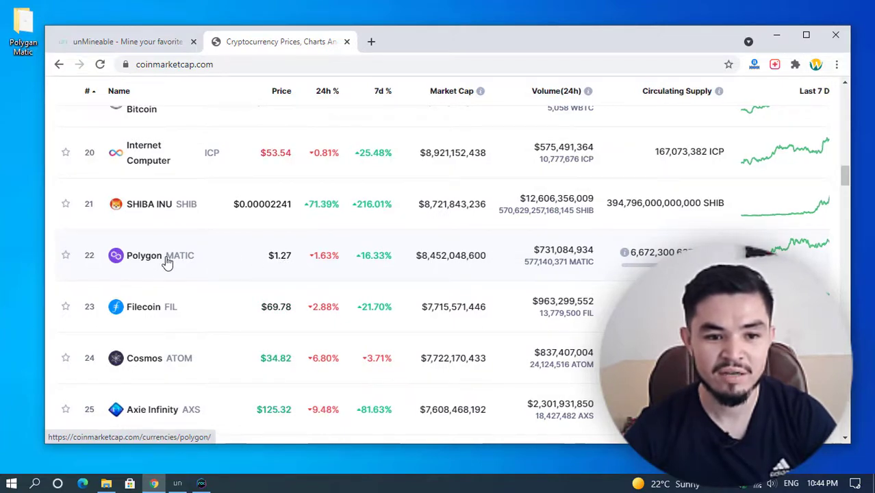
pyautogui.scroll(15, 167, 262)
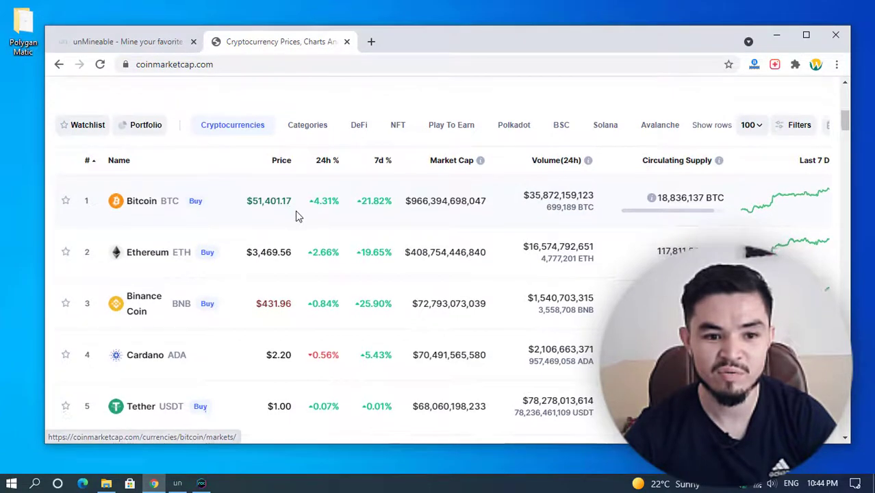
pyautogui.scroll(-5, 299, 216)
pyautogui.scroll(-6, 174, 278)
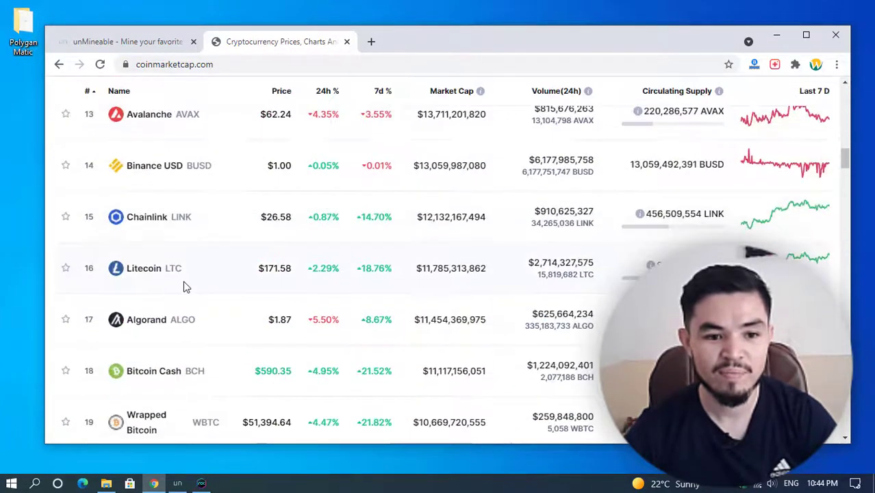
pyautogui.click(777, 35)
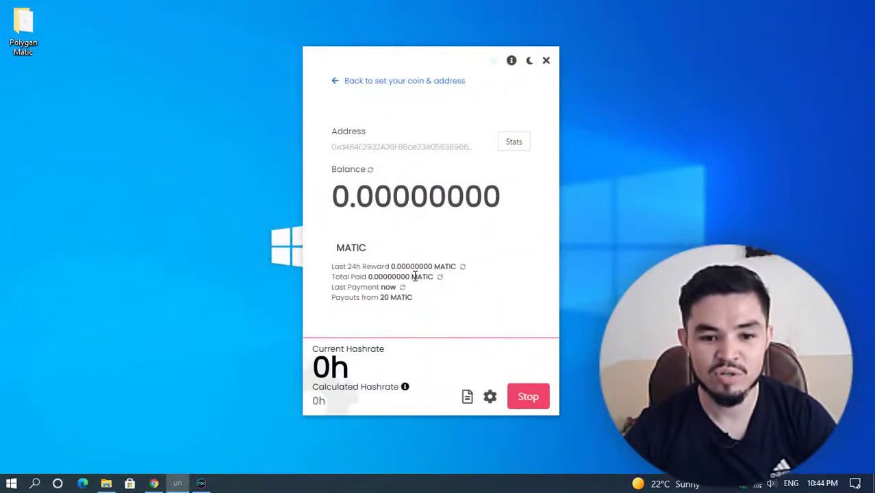
# Step: Select the High mining intensity in the miner's settings and close them without saving
pyautogui.click(490, 397)
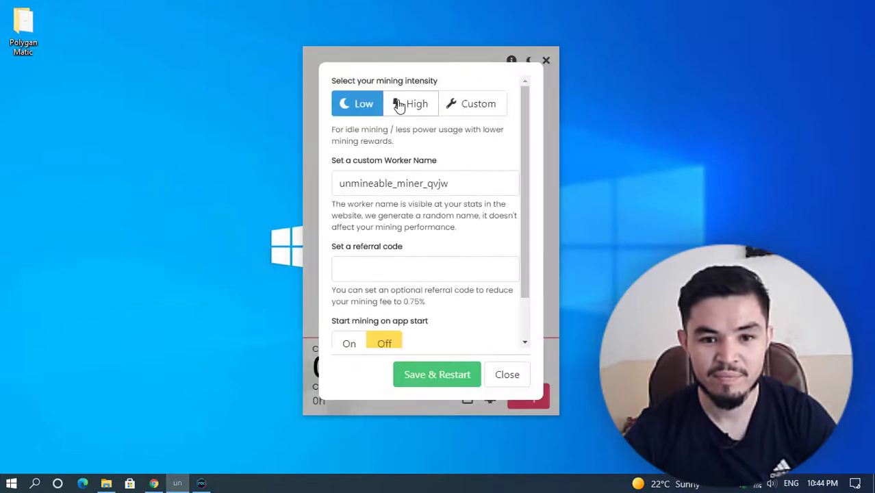
pyautogui.click(404, 104)
pyautogui.click(506, 375)
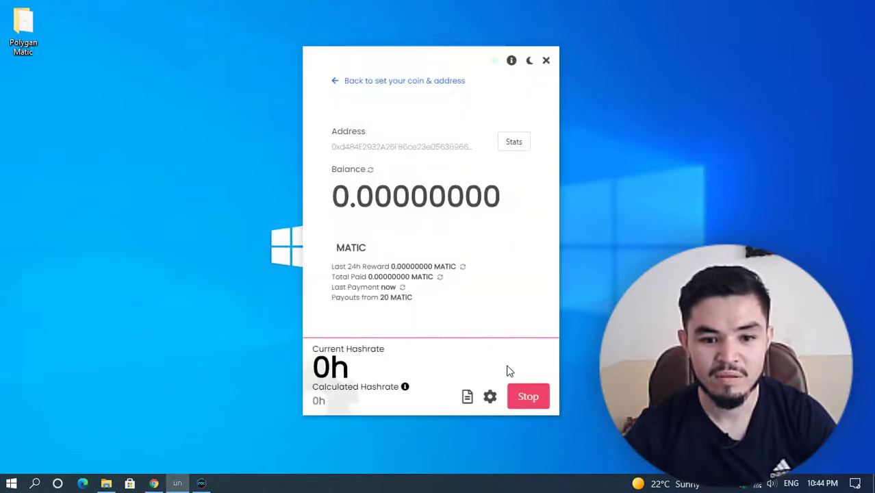
# Step: Open the wallet address's stats page from the miner and review its payout options, online workers and payments
pyautogui.click(520, 146)
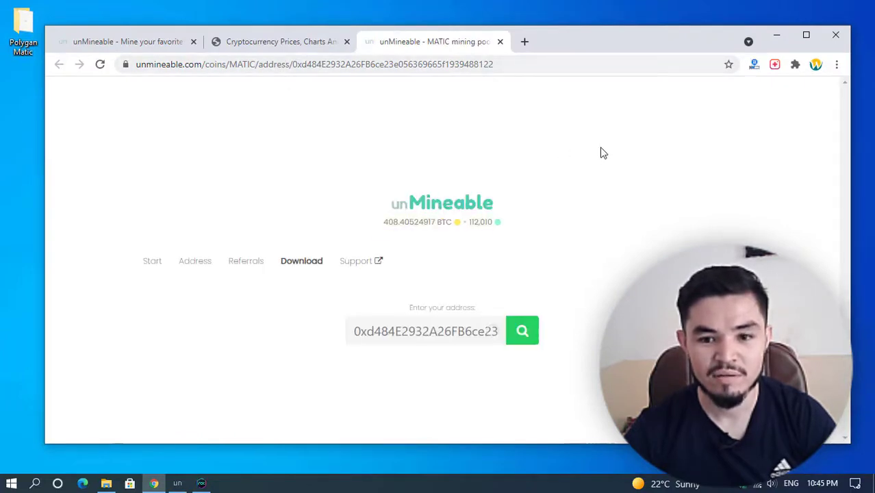
pyautogui.scroll(-3, 613, 149)
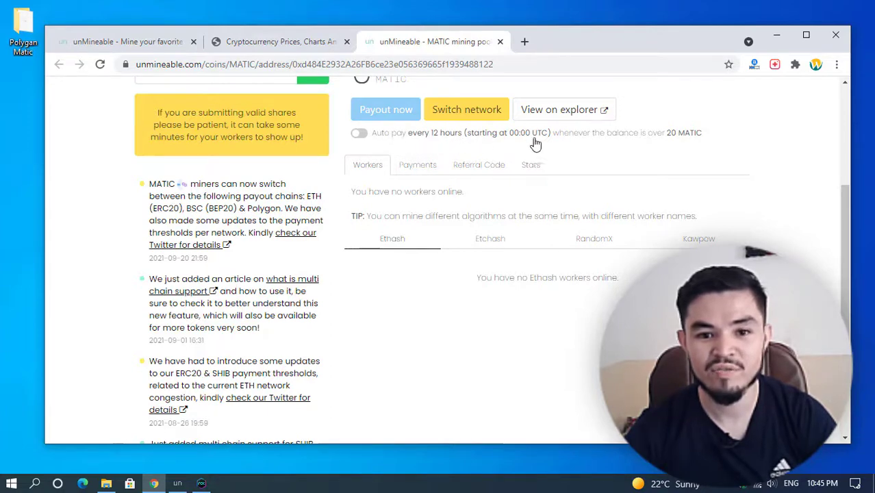
pyautogui.scroll(1, 419, 164)
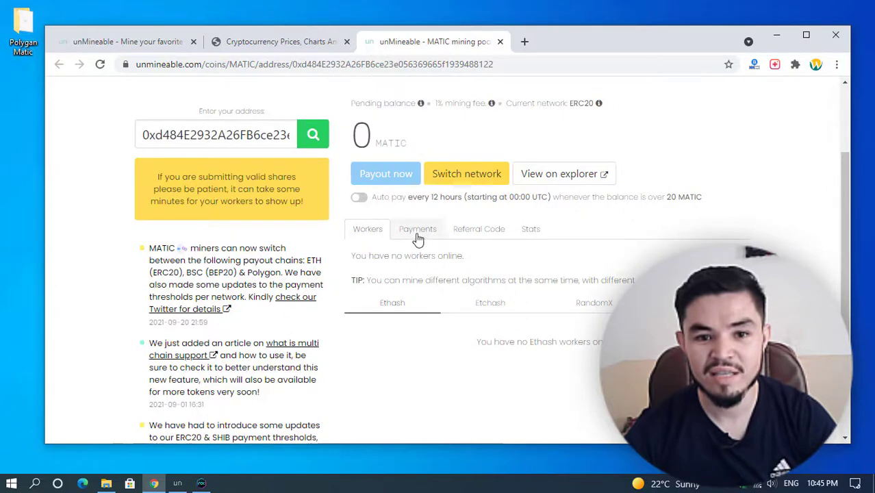
pyautogui.click(417, 237)
pyautogui.scroll(-1, 436, 217)
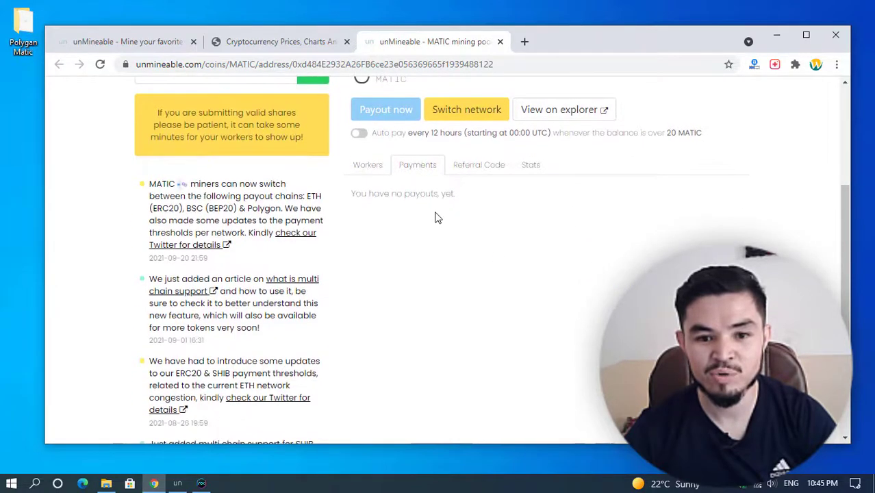
# Step: Review the address's referral code and stats on the unMineable page, and look over the coin selection
pyautogui.click(478, 167)
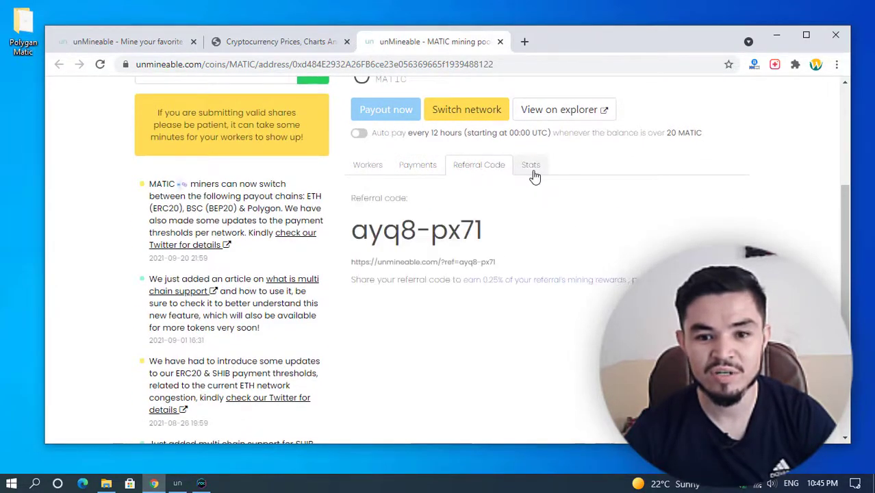
pyautogui.click(533, 171)
pyautogui.click(498, 171)
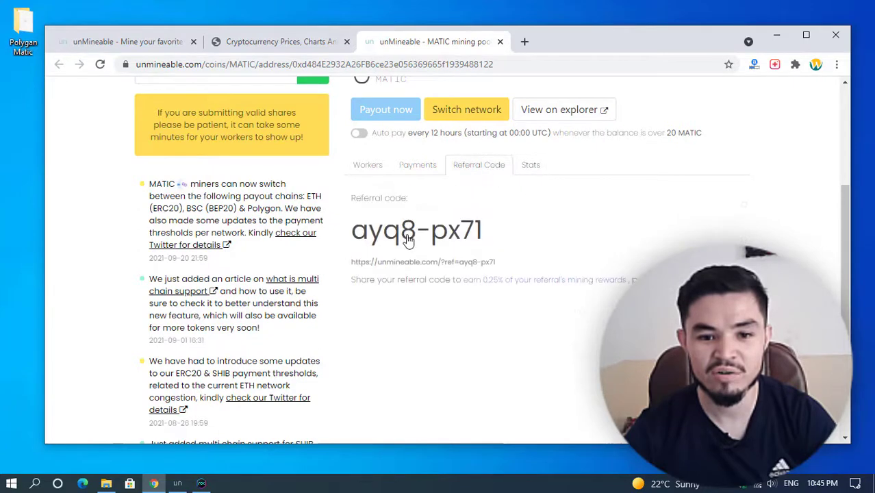
pyautogui.scroll(1, 438, 237)
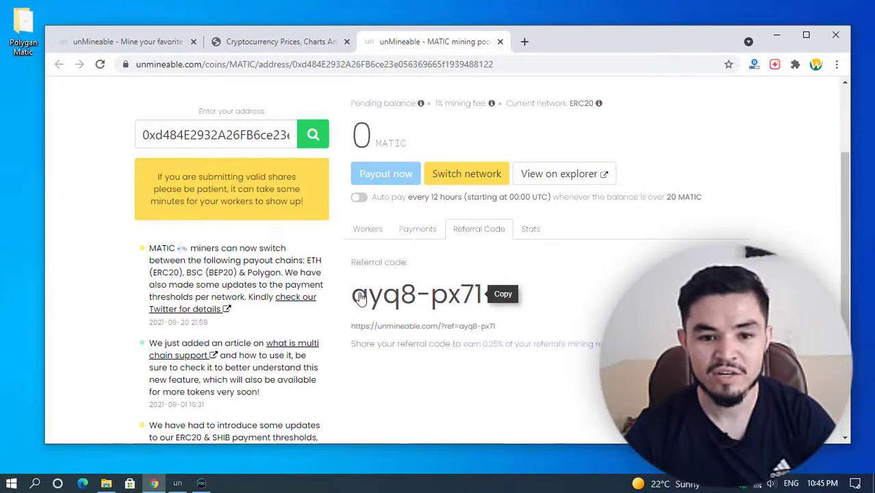
pyautogui.scroll(2, 746, 191)
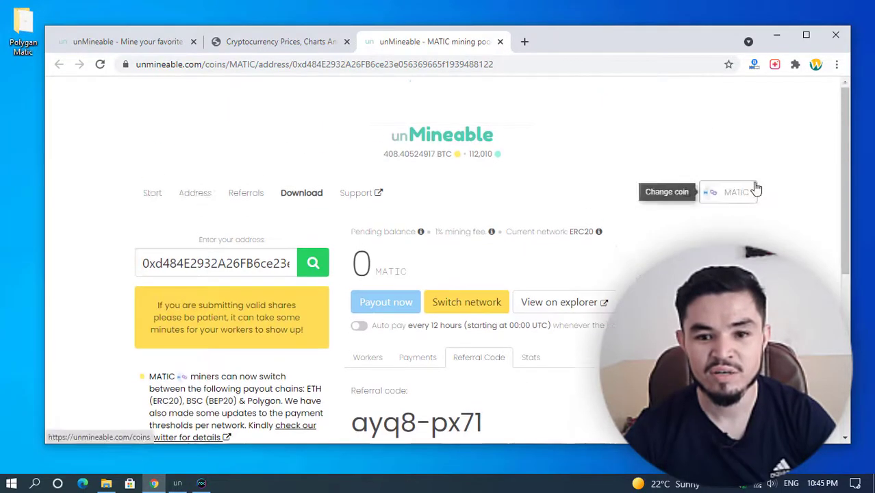
pyautogui.scroll(-3, 767, 221)
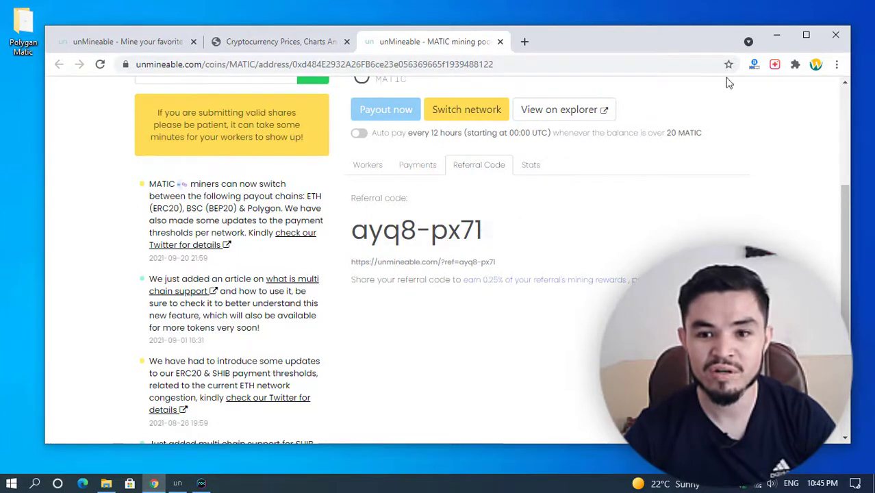
# Step: Minimize the browser and check the current hashrate in the miner
pyautogui.click(772, 39)
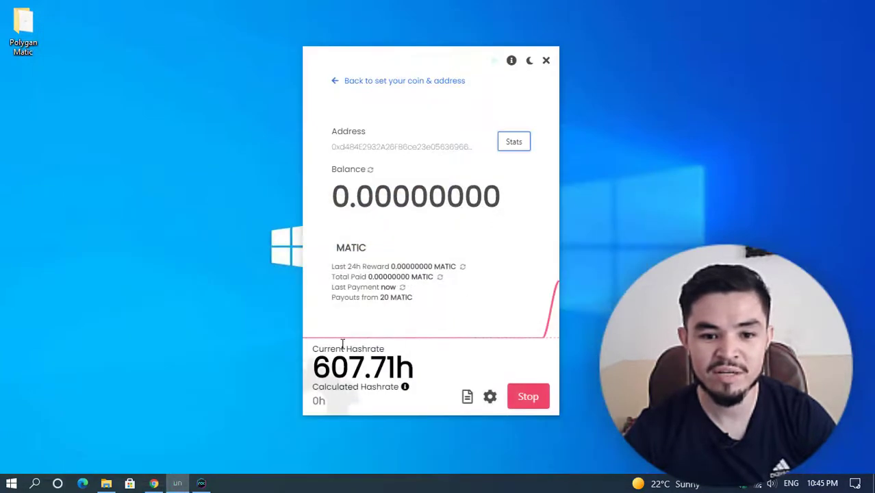
pyautogui.moveTo(317, 370); pyautogui.dragTo(366, 368)
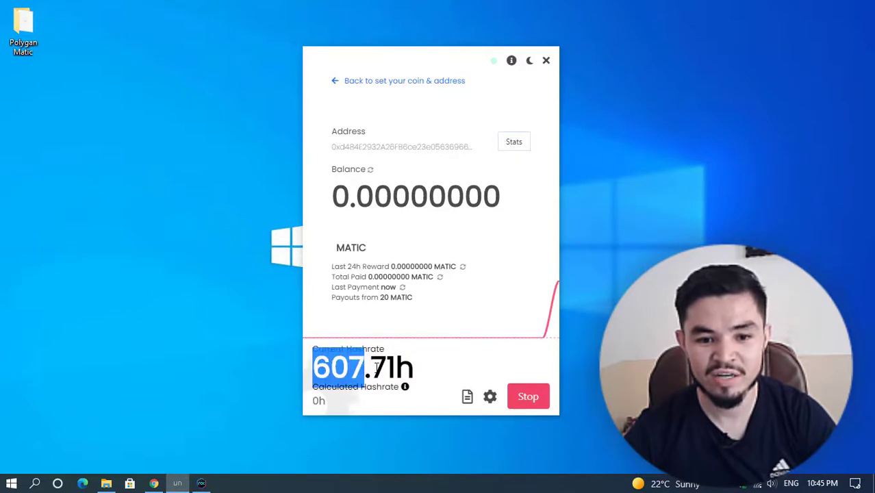